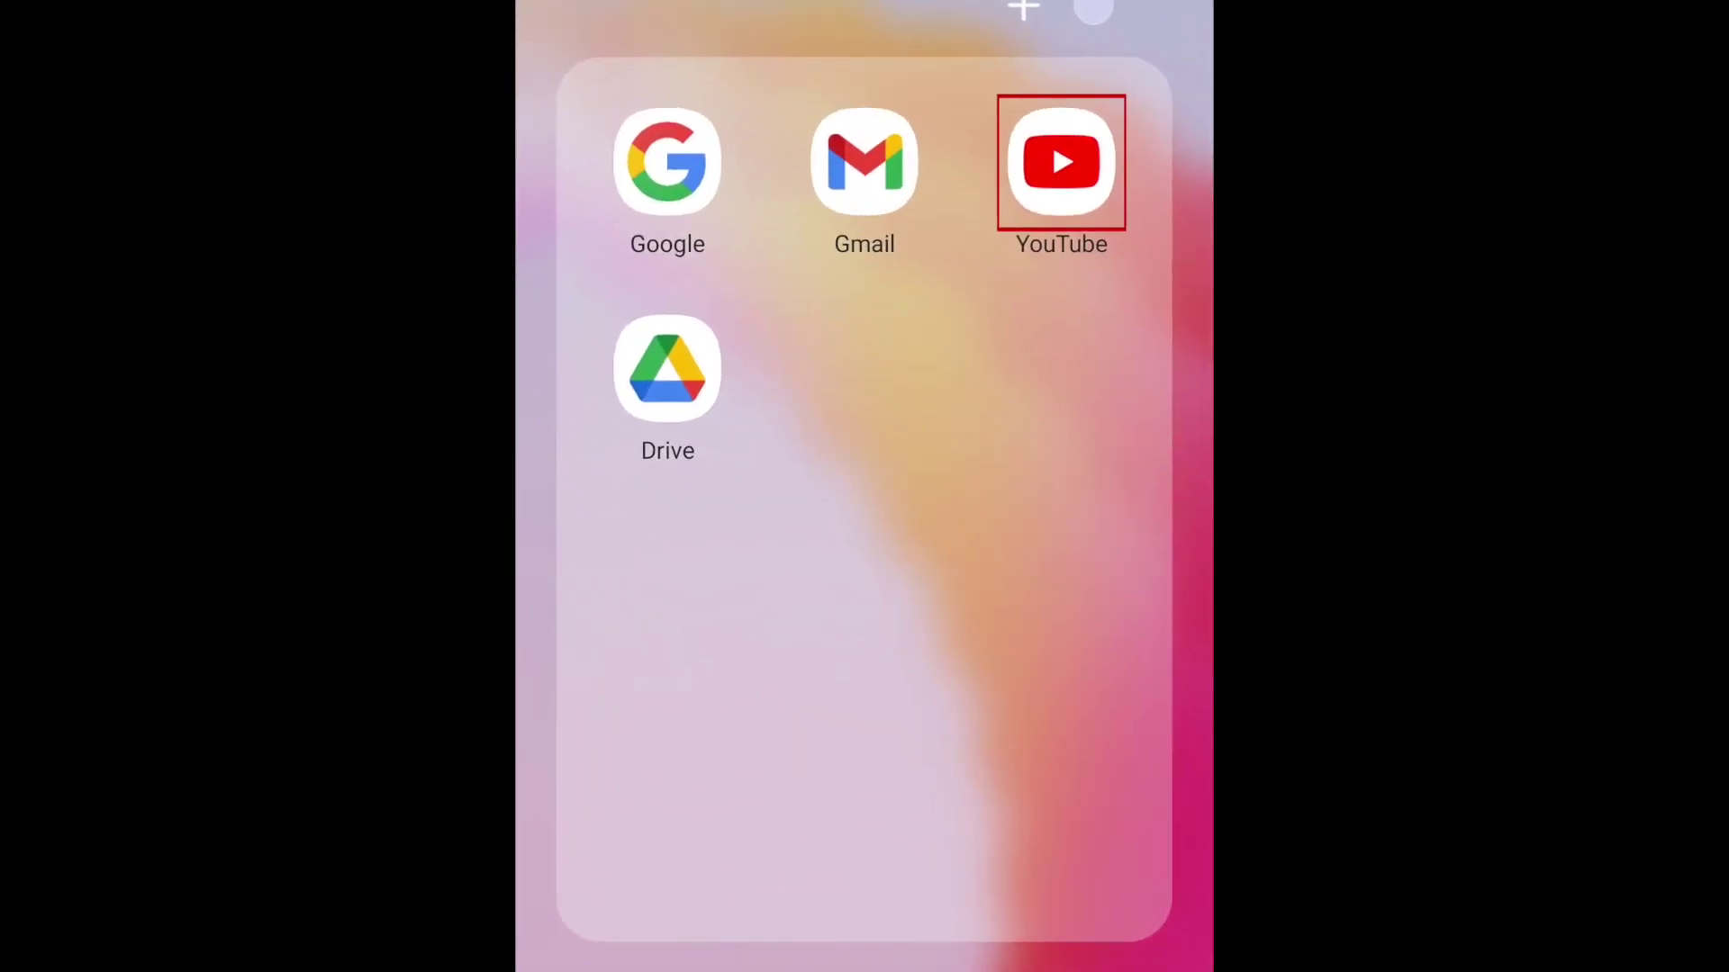
- Launch YouTube and reach Manage all history through the profile menu's Settings
{"action": "left_click", "coordinate": [1061, 162]}
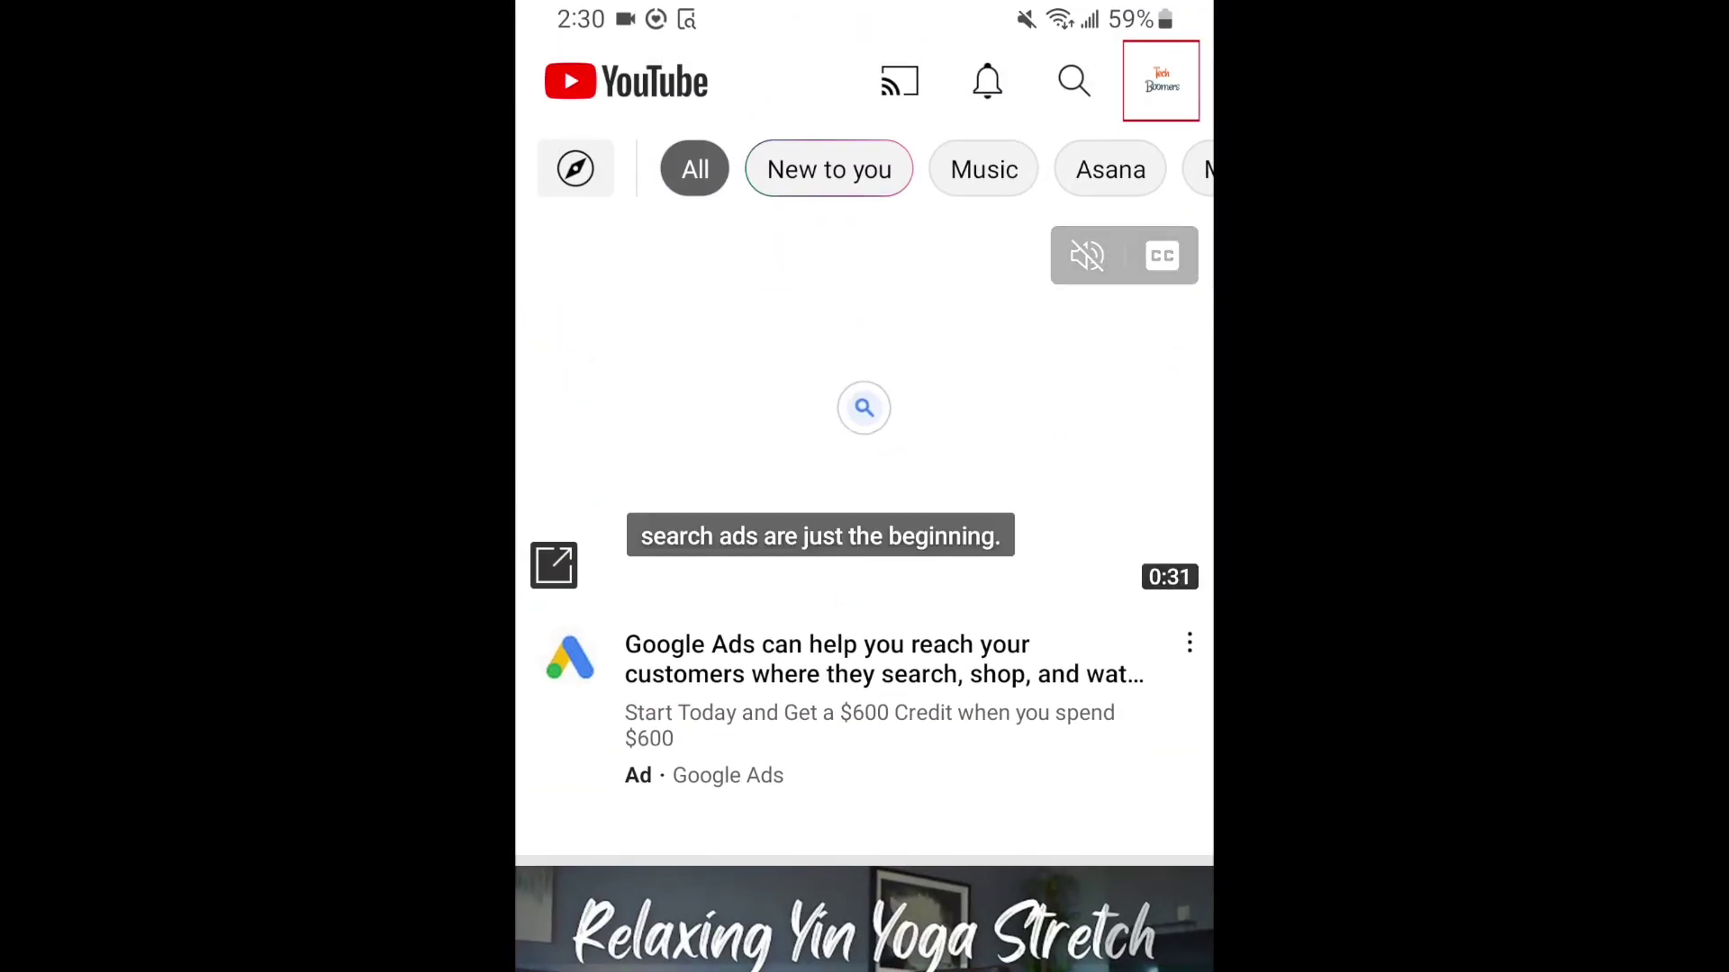
{"action": "left_click", "coordinate": [1161, 81]}
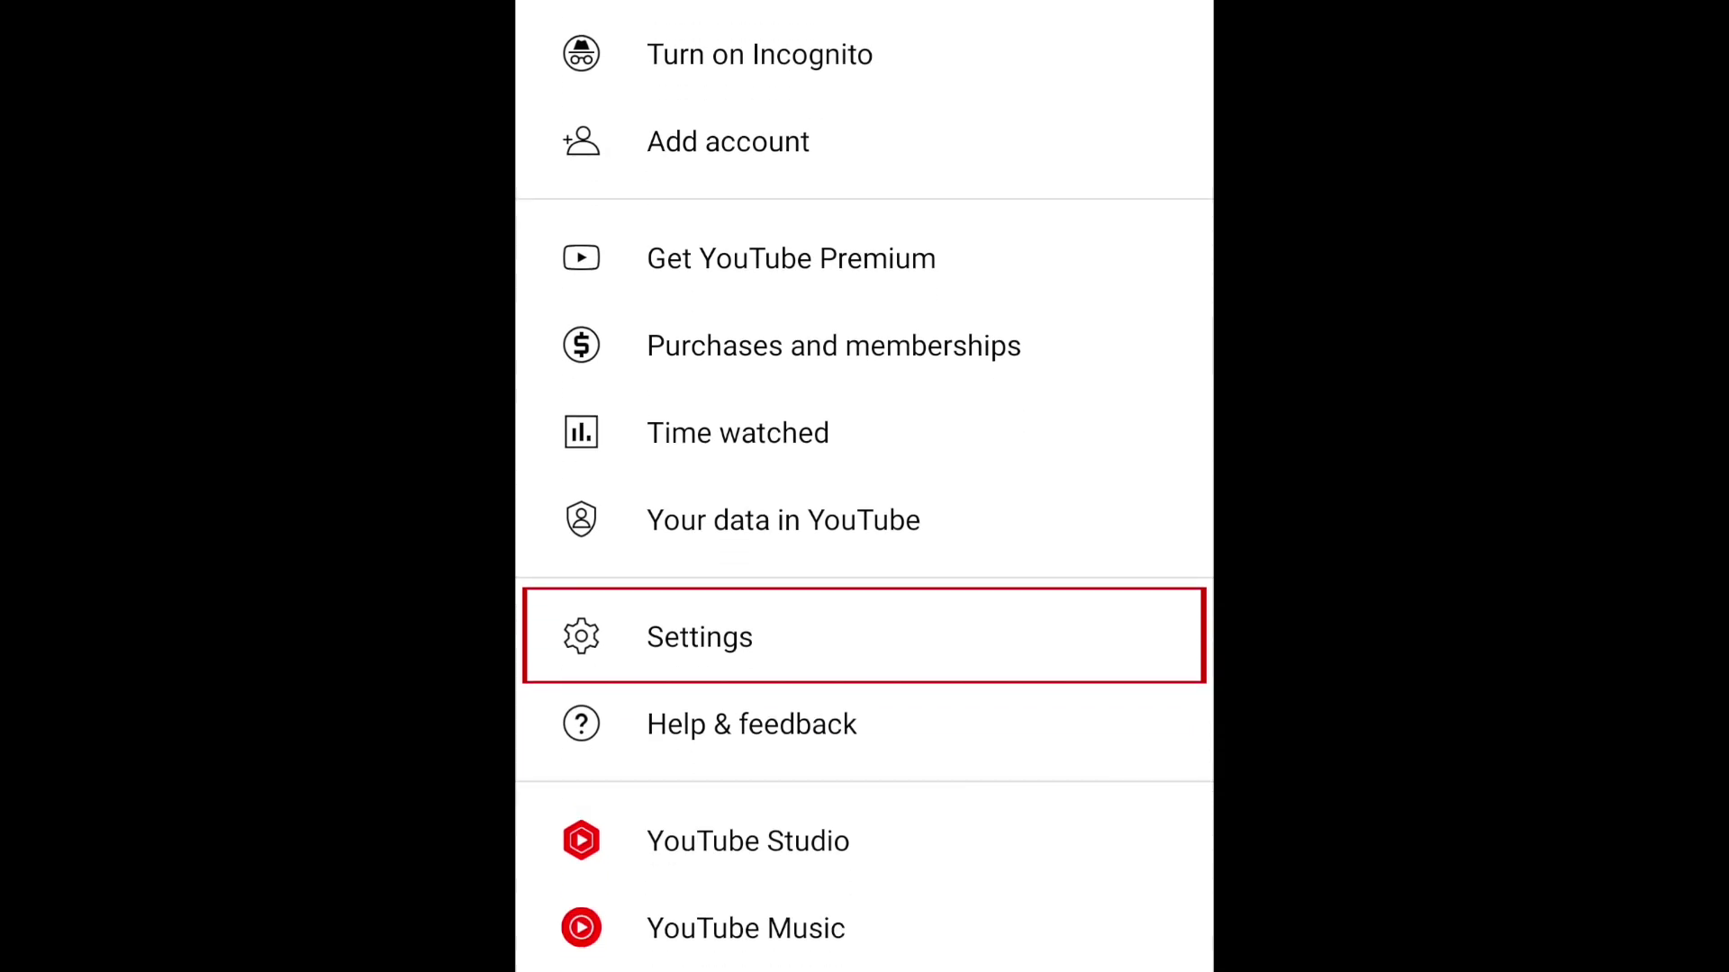
{"action": "left_click", "coordinate": [699, 636]}
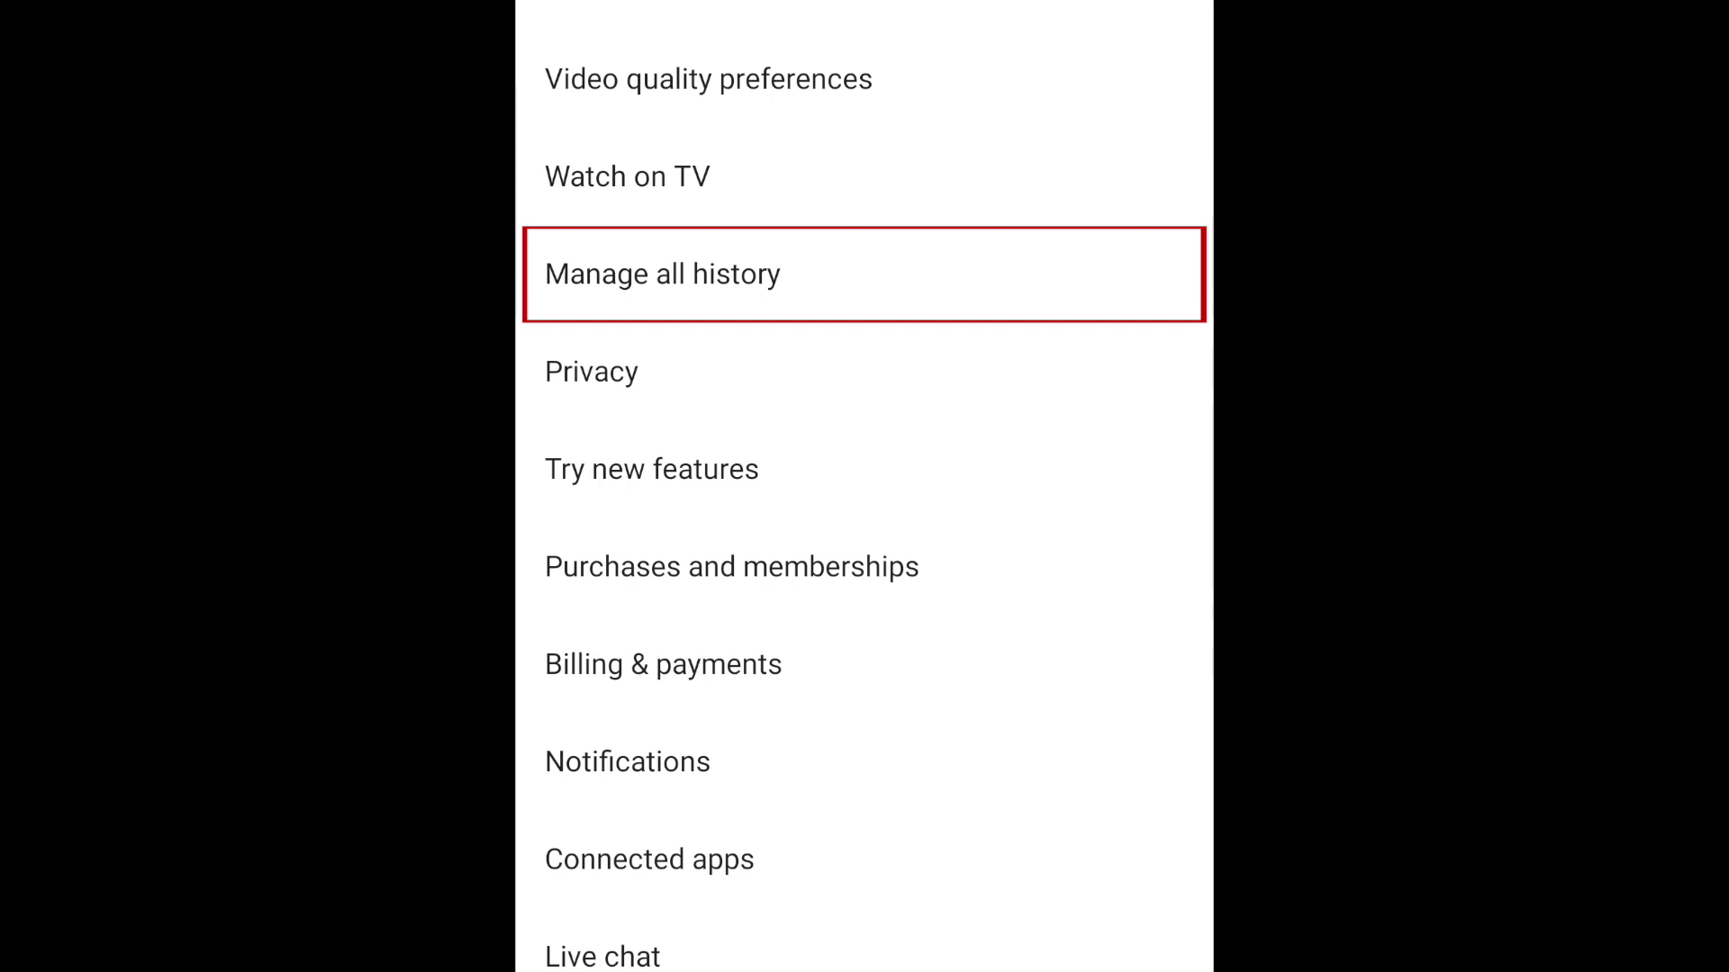
{"action": "left_click", "coordinate": [663, 273]}
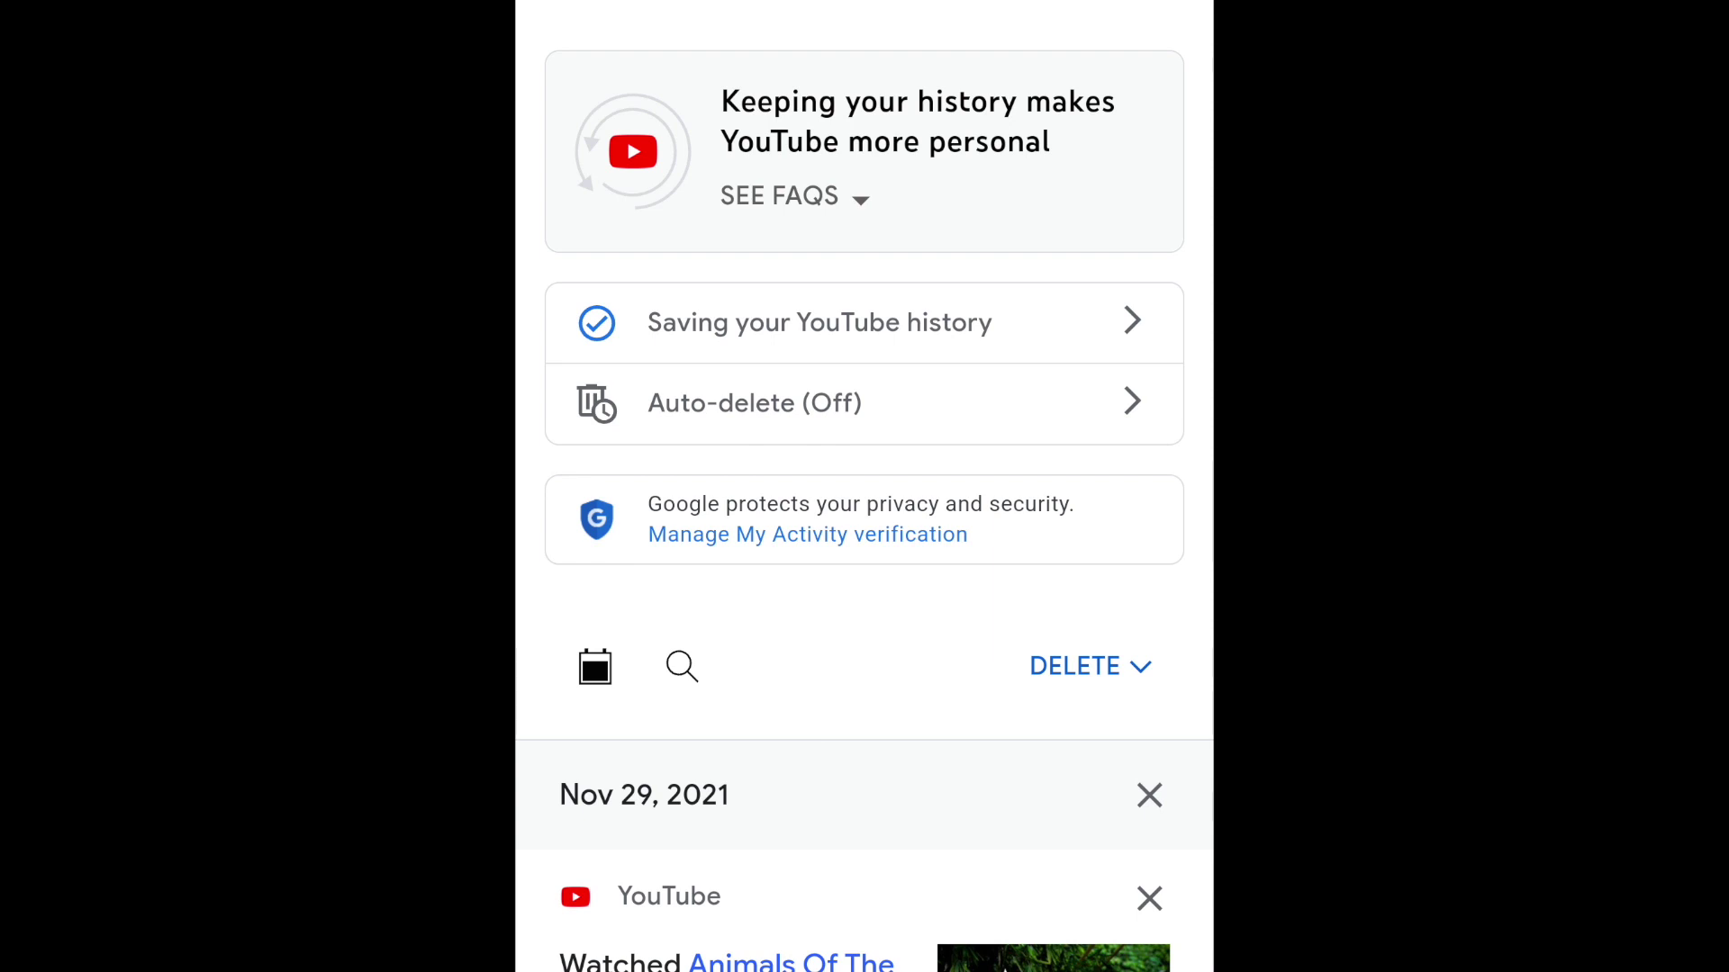
- Delete the 'Searched for 4k video' entry from the YouTube history list
{"action": "scroll", "coordinate": [864, 486], "scroll_direction": "down", "scroll_amount": 10}
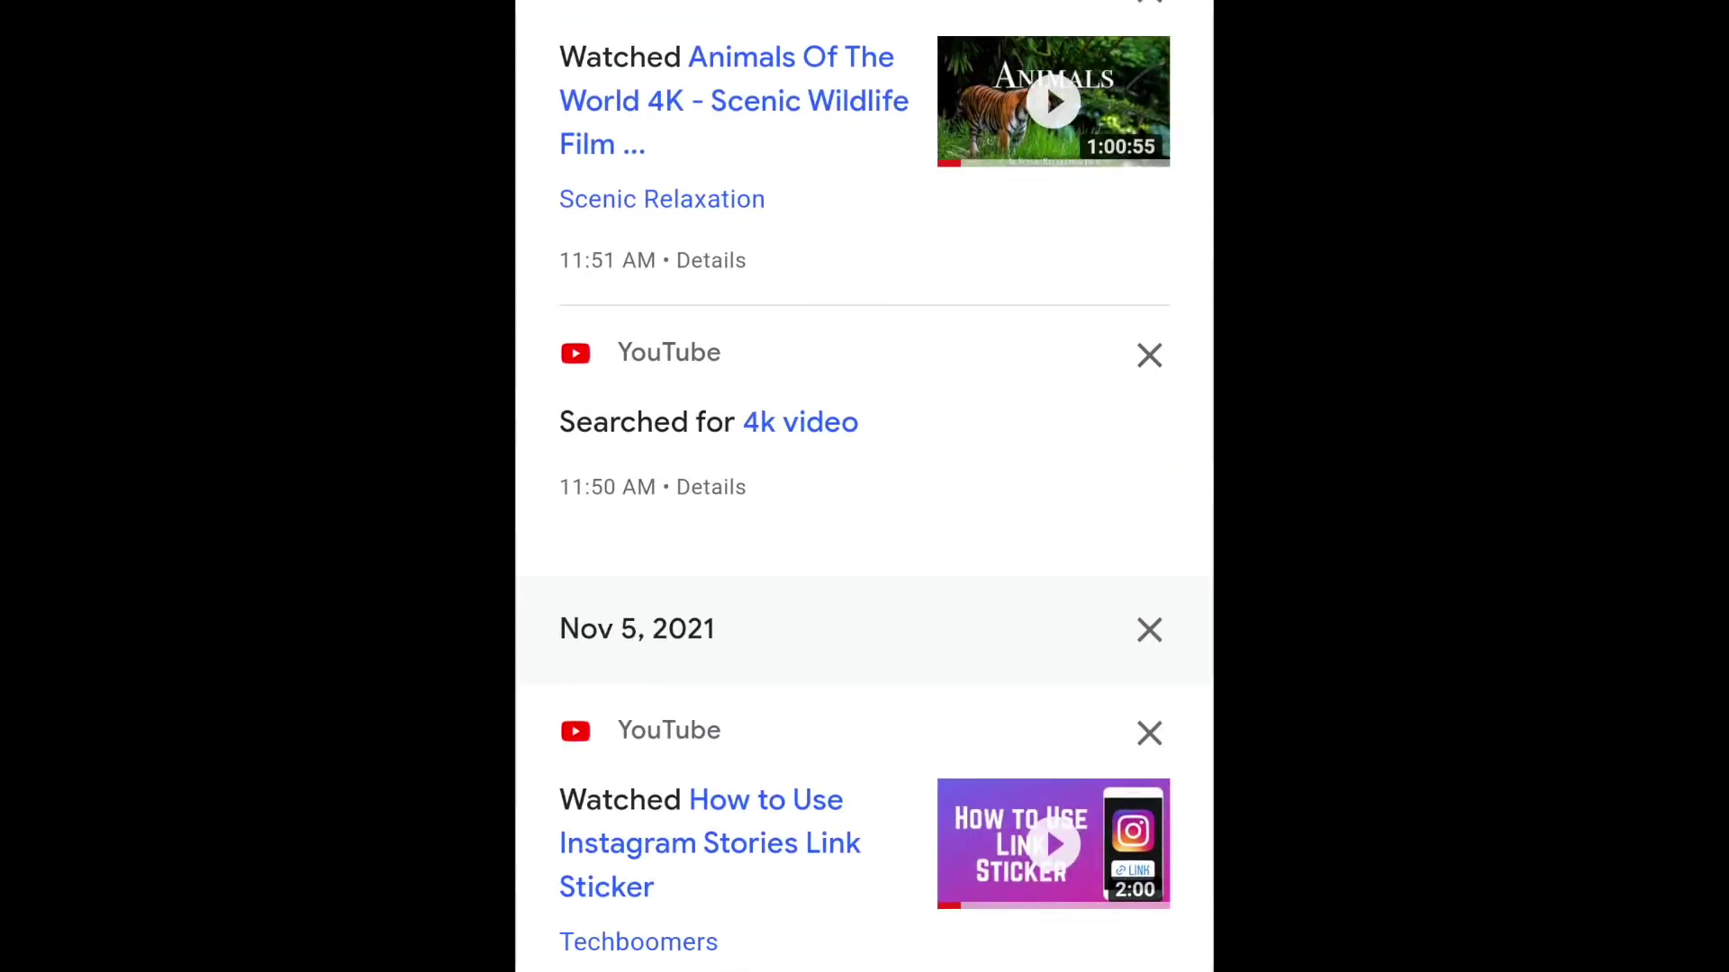
{"action": "left_click", "coordinate": [1149, 354]}
{"action": "left_click", "coordinate": [1072, 620]}
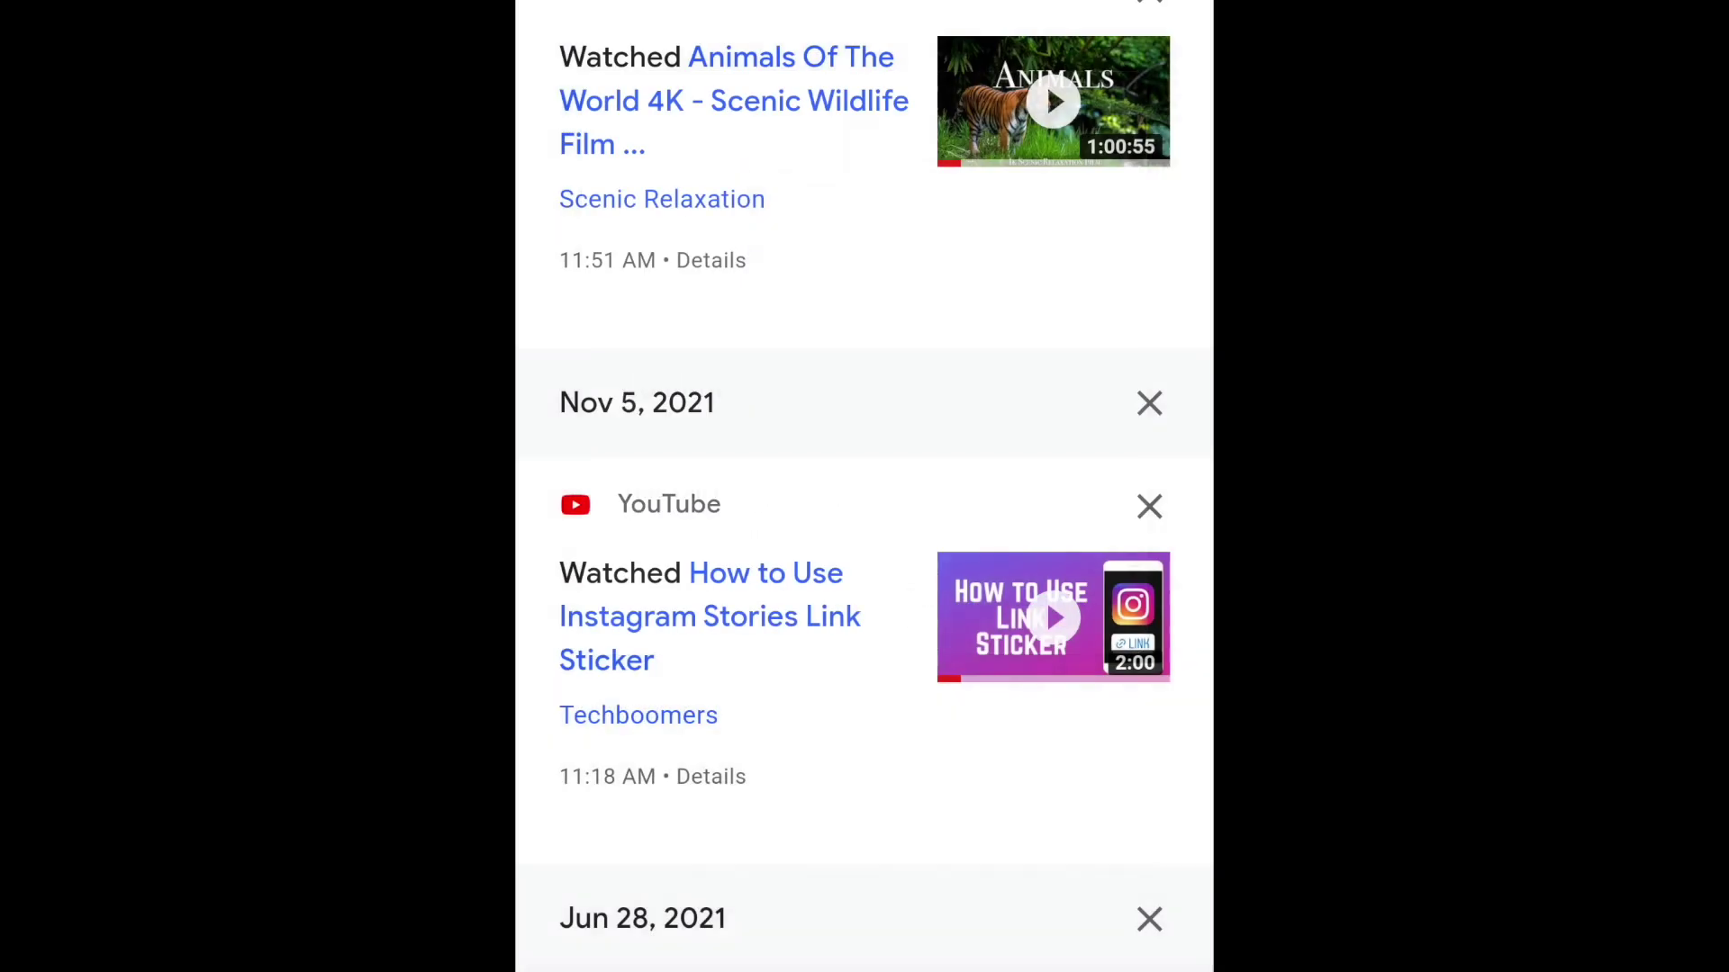
{"action": "scroll", "coordinate": [864, 486], "scroll_direction": "up", "scroll_amount": 8}
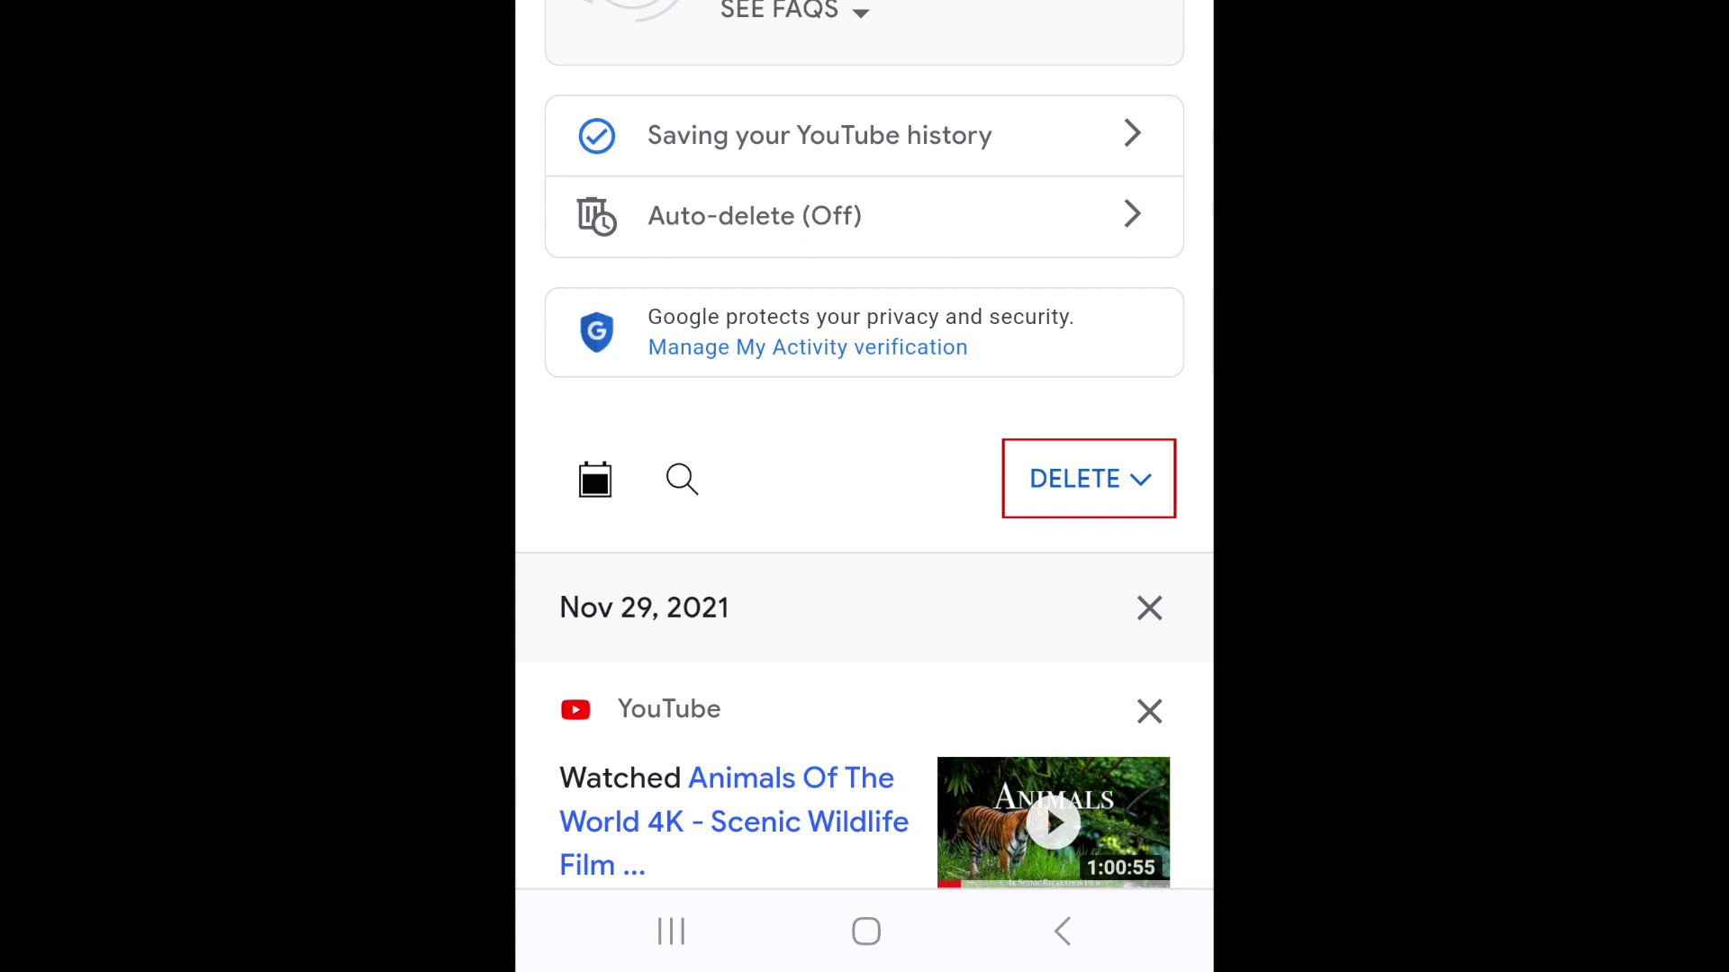
- Erase today's YouTube history with the Delete today option, then reopen the delete choices
{"action": "left_click", "coordinate": [1087, 478]}
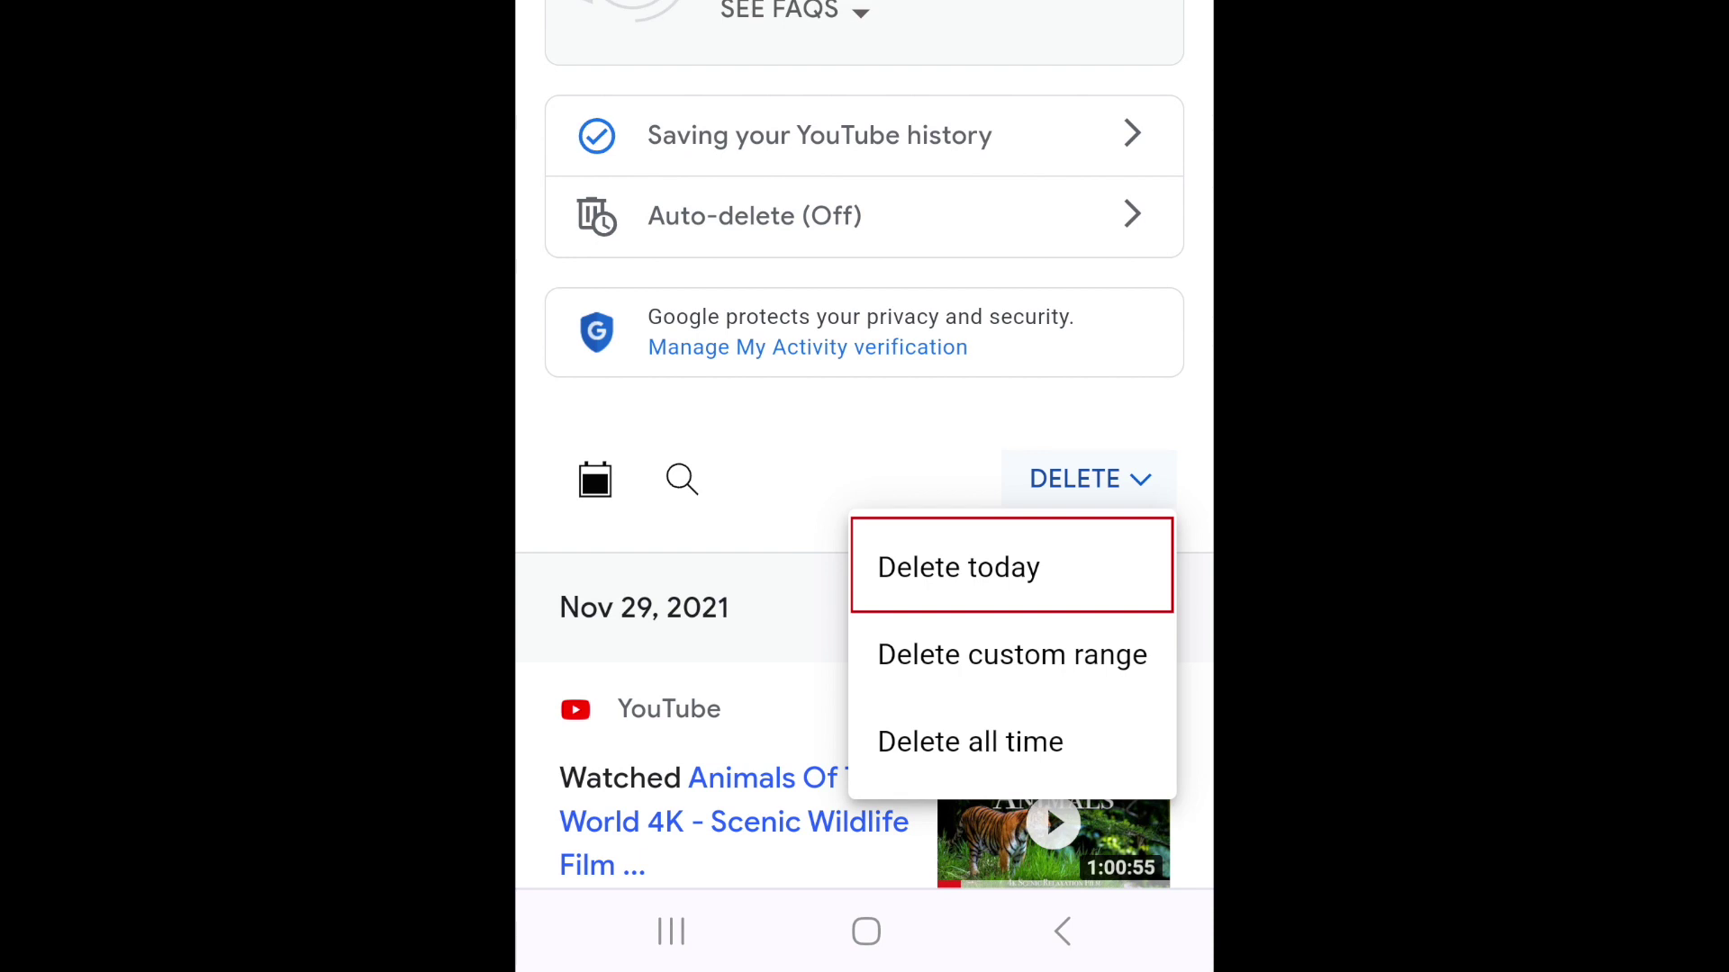
{"action": "left_click", "coordinate": [959, 567]}
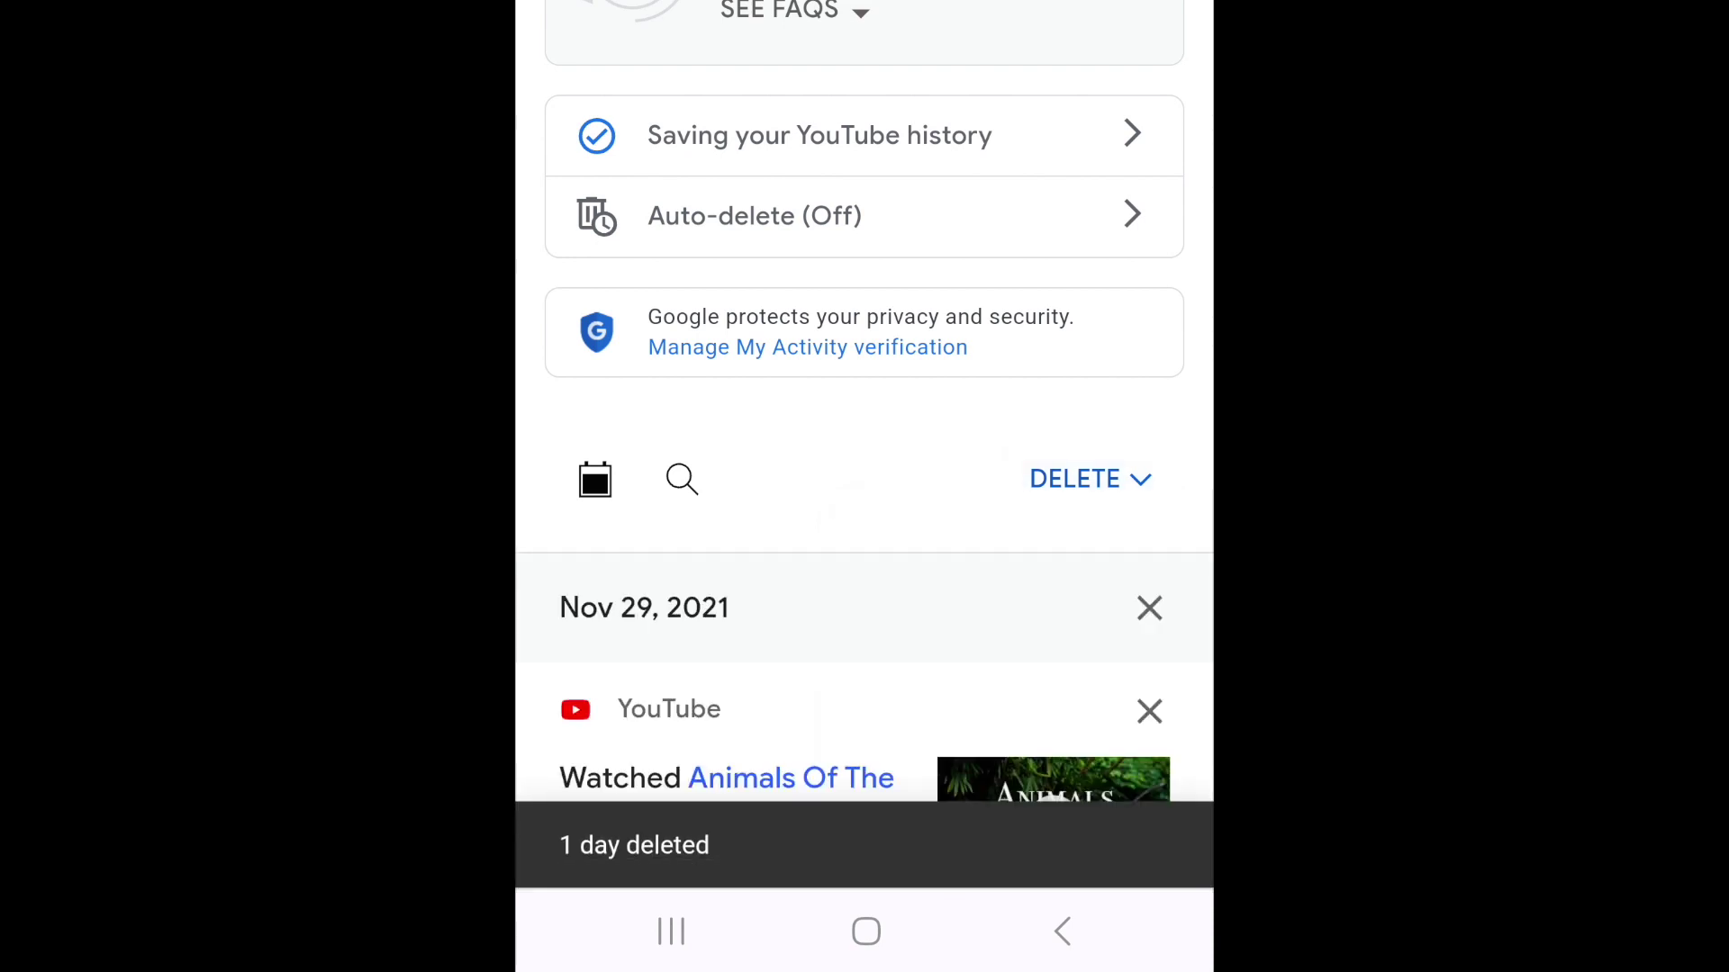
{"action": "left_click", "coordinate": [1090, 479]}
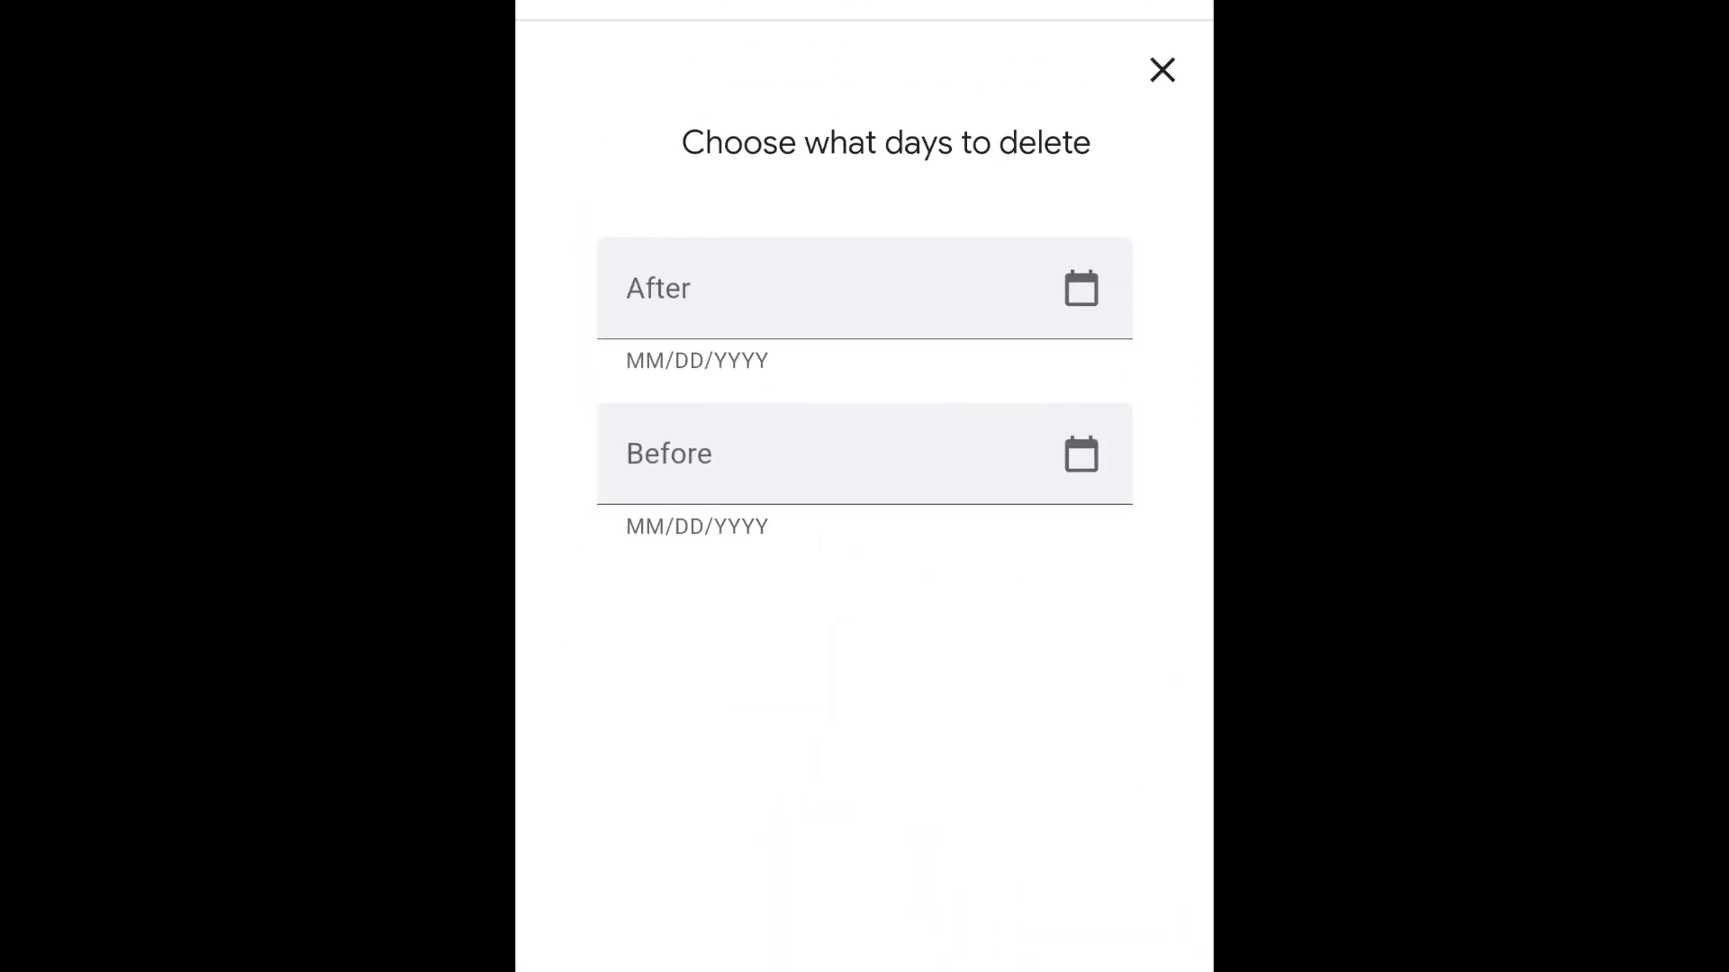
- Delete a custom date range ending 10/31/2021, removing the June 28, 2021 watch entries
{"action": "left_click", "coordinate": [1082, 289]}
{"action": "left_click", "coordinate": [739, 447]}
{"action": "scroll", "coordinate": [895, 738], "scroll_direction": "down", "scroll_amount": 3}
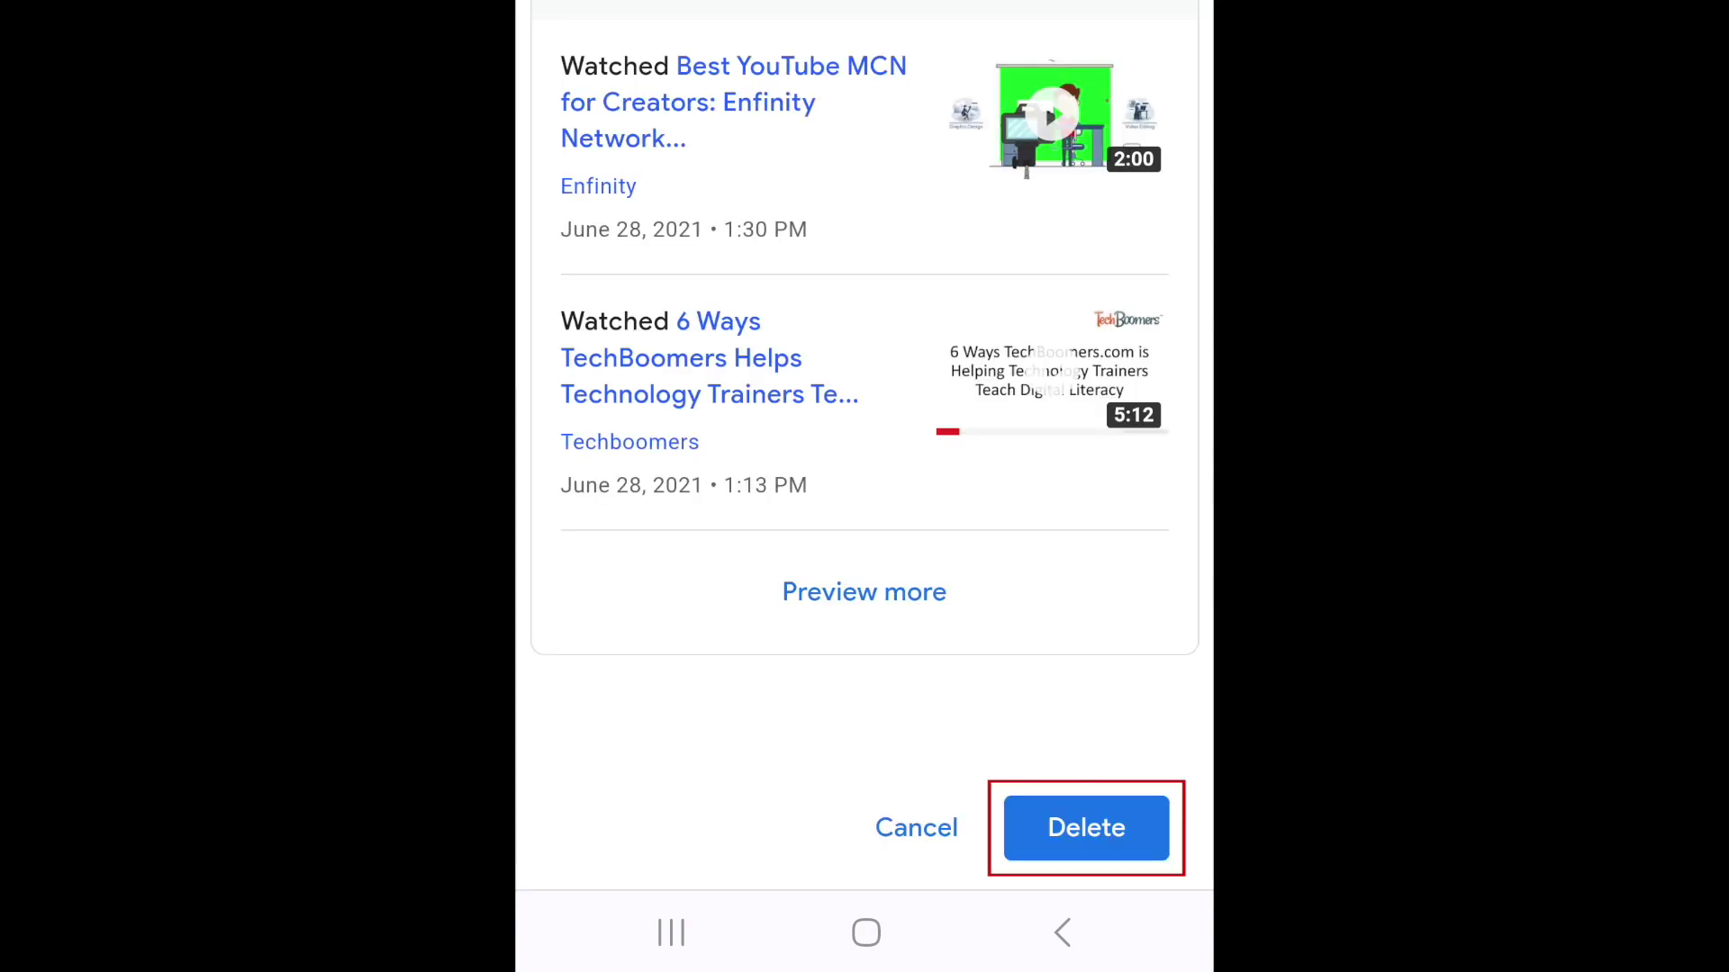
{"action": "left_click", "coordinate": [863, 591]}
{"action": "left_click", "coordinate": [1086, 828]}
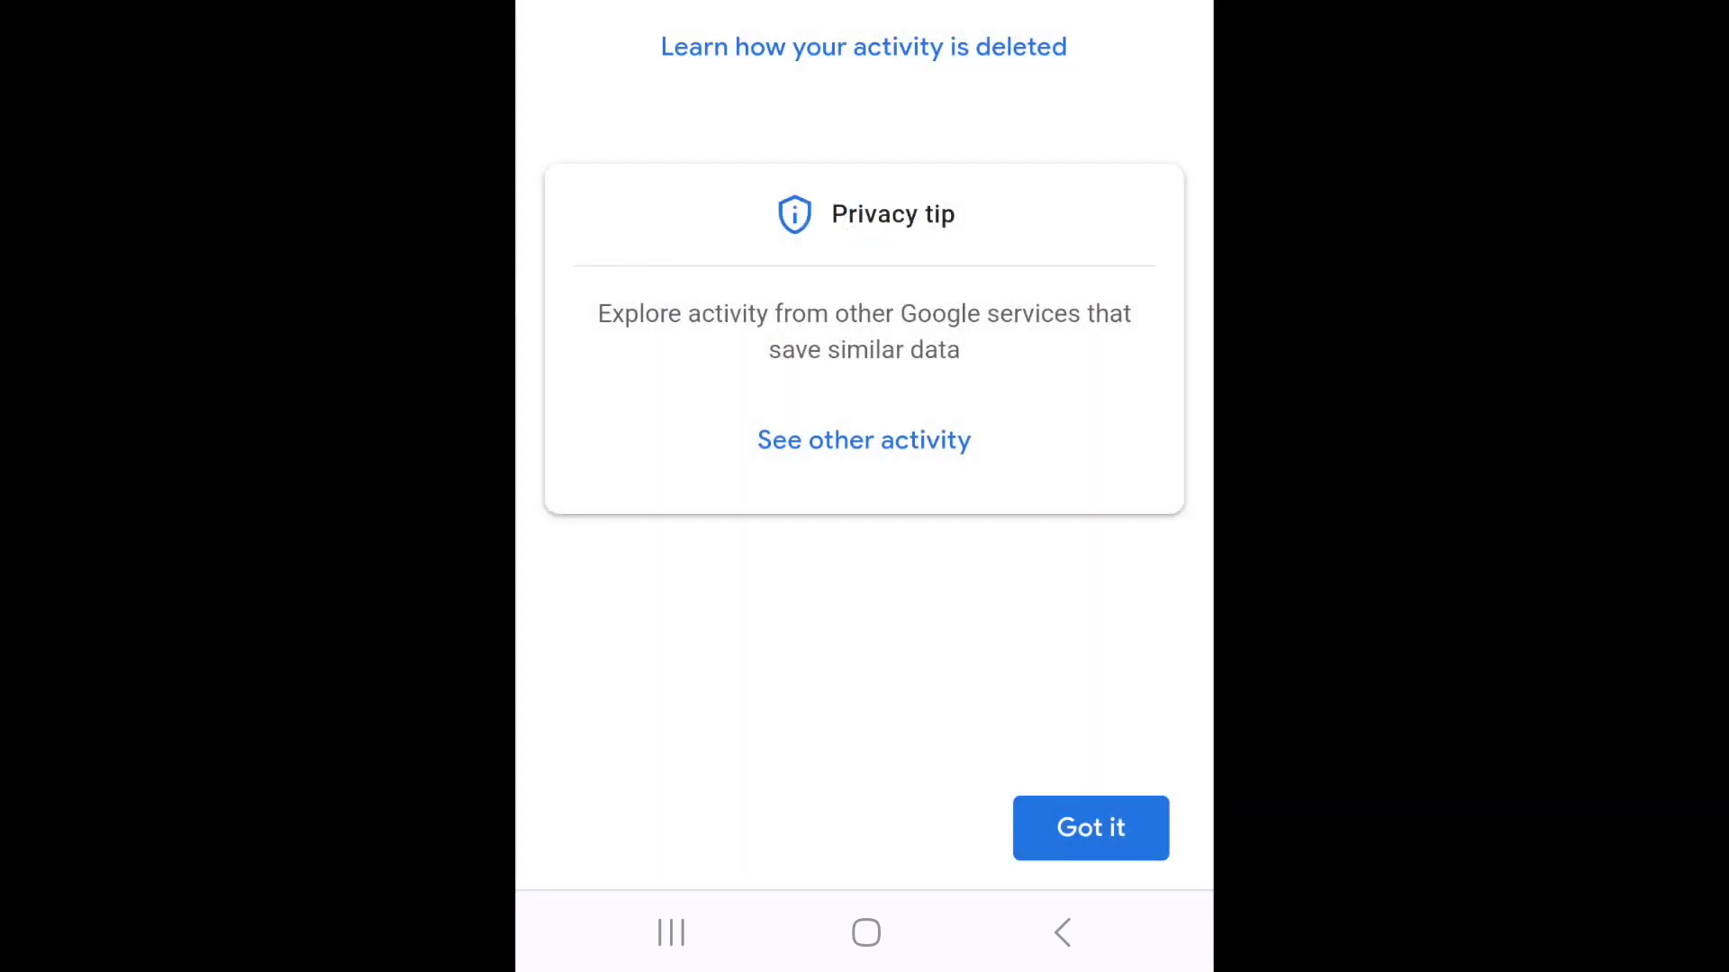
{"action": "left_click", "coordinate": [1091, 828]}
{"action": "left_click", "coordinate": [1090, 480]}
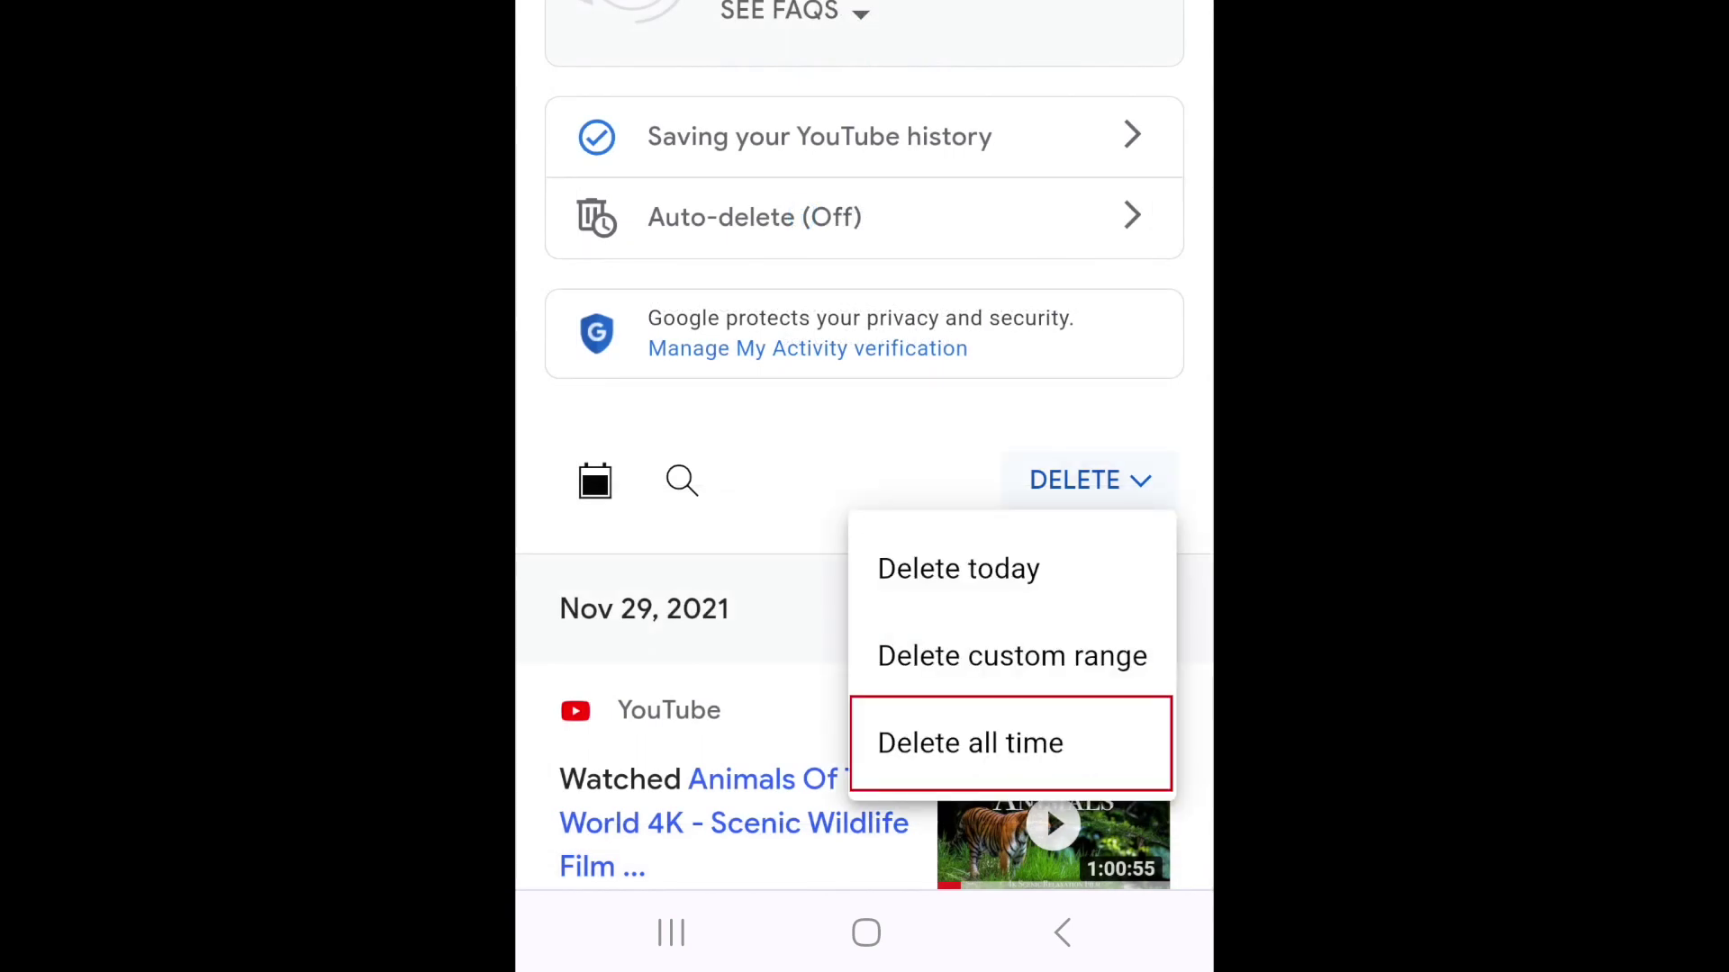
- Pick Delete all time to preview every YouTube history entry for deletion
{"action": "left_click", "coordinate": [970, 743]}
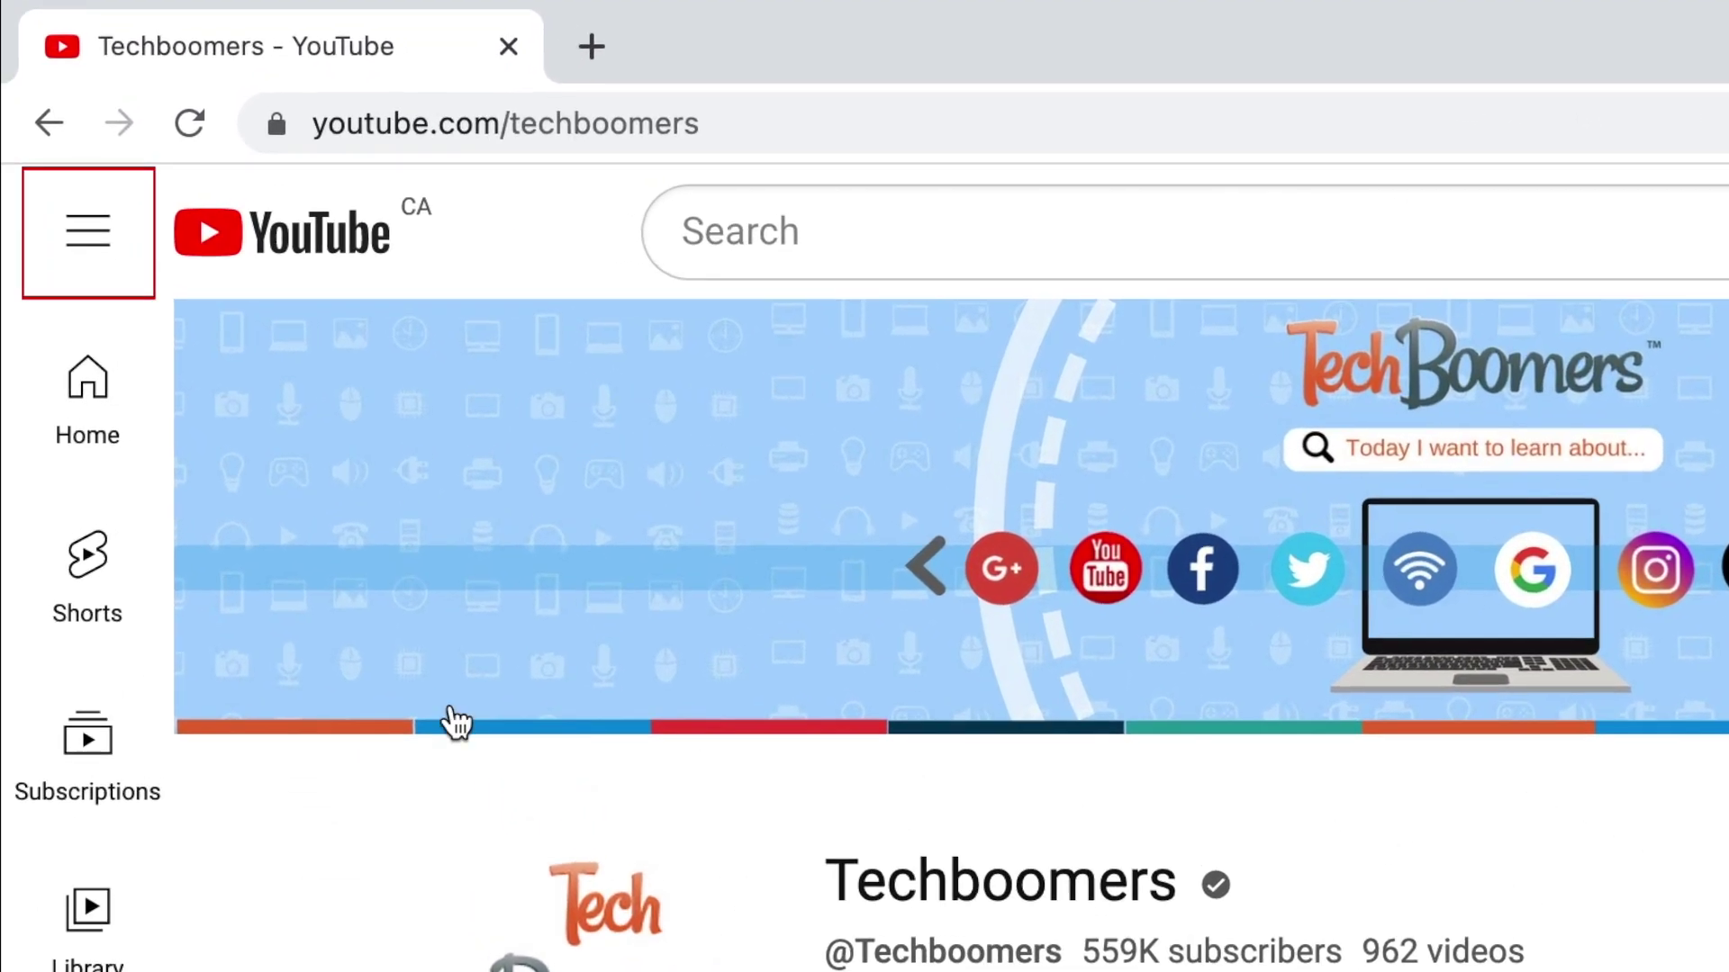
- On desktop, open History from the sidebar and follow Manage all history to My Activity
{"action": "left_click", "coordinate": [94, 248]}
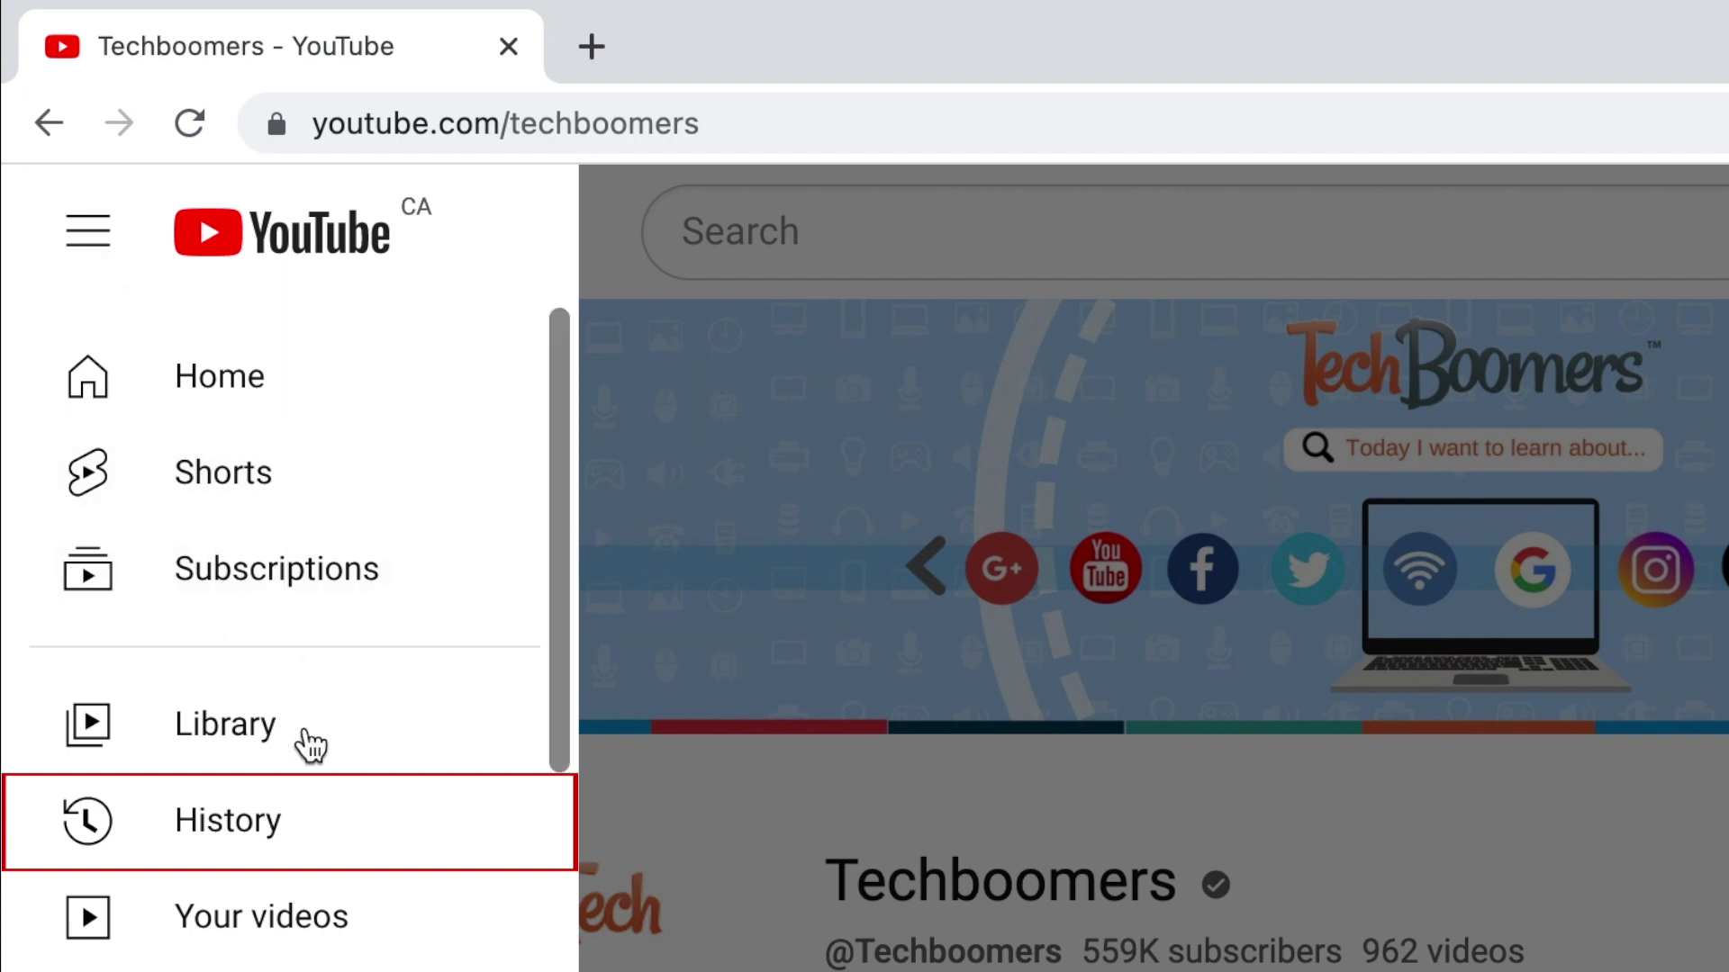
{"action": "left_click", "coordinate": [373, 840]}
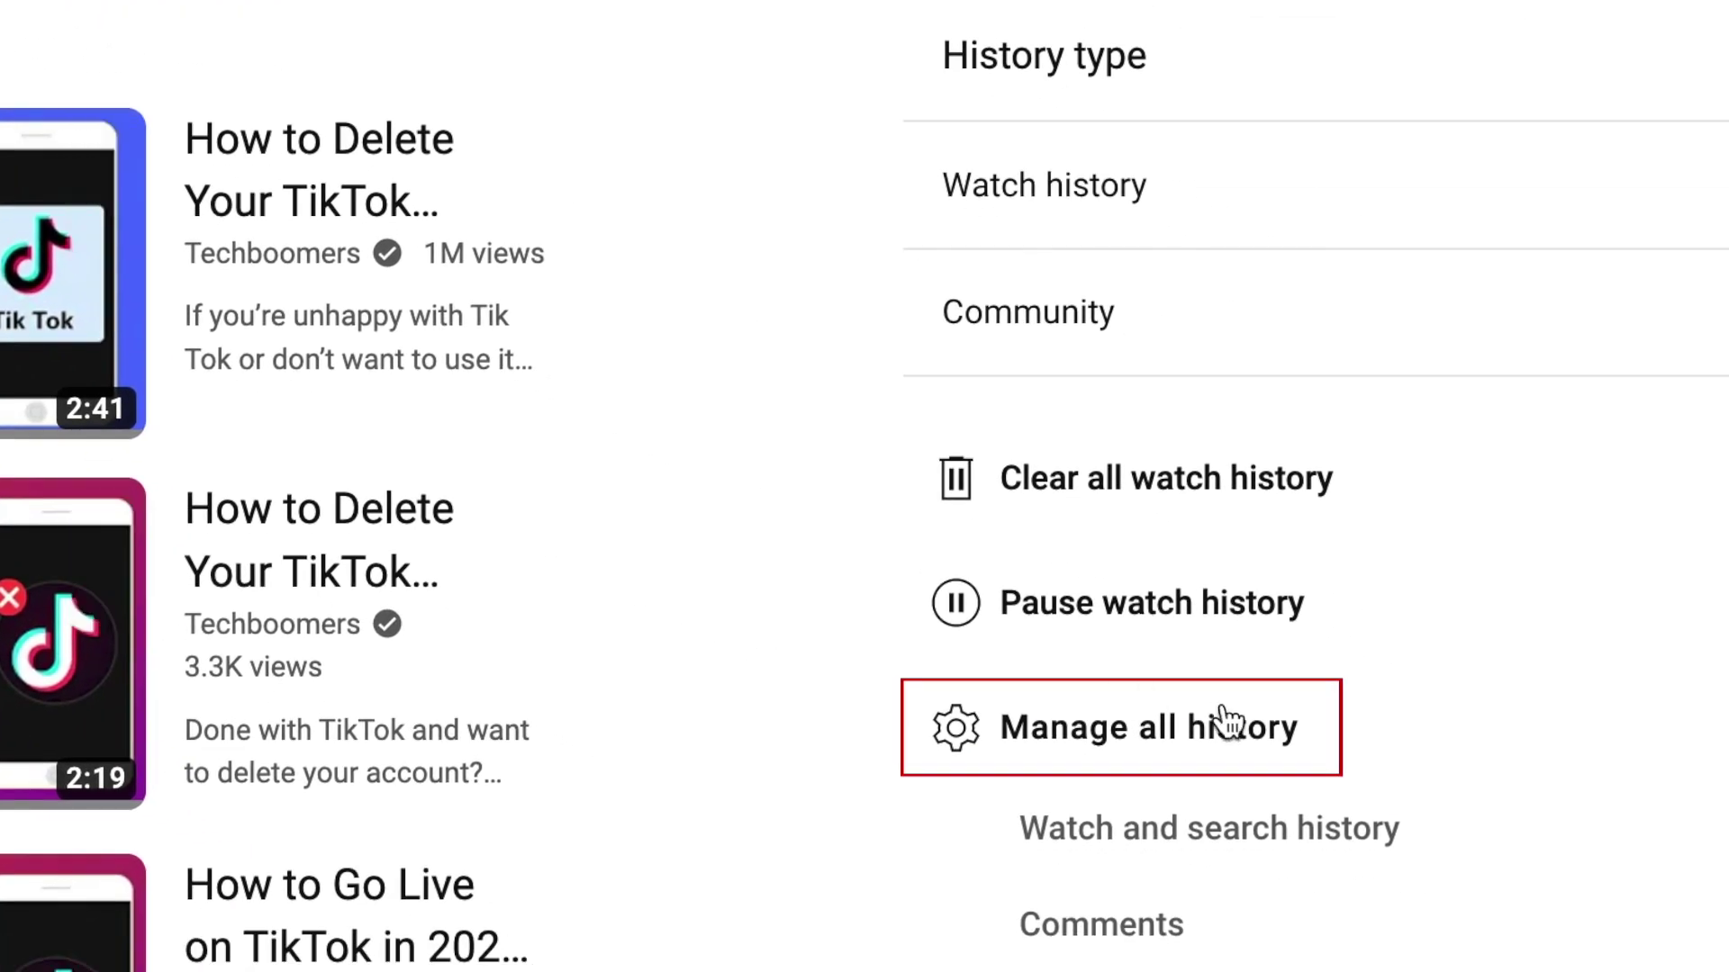
{"action": "left_click", "coordinate": [1298, 732]}
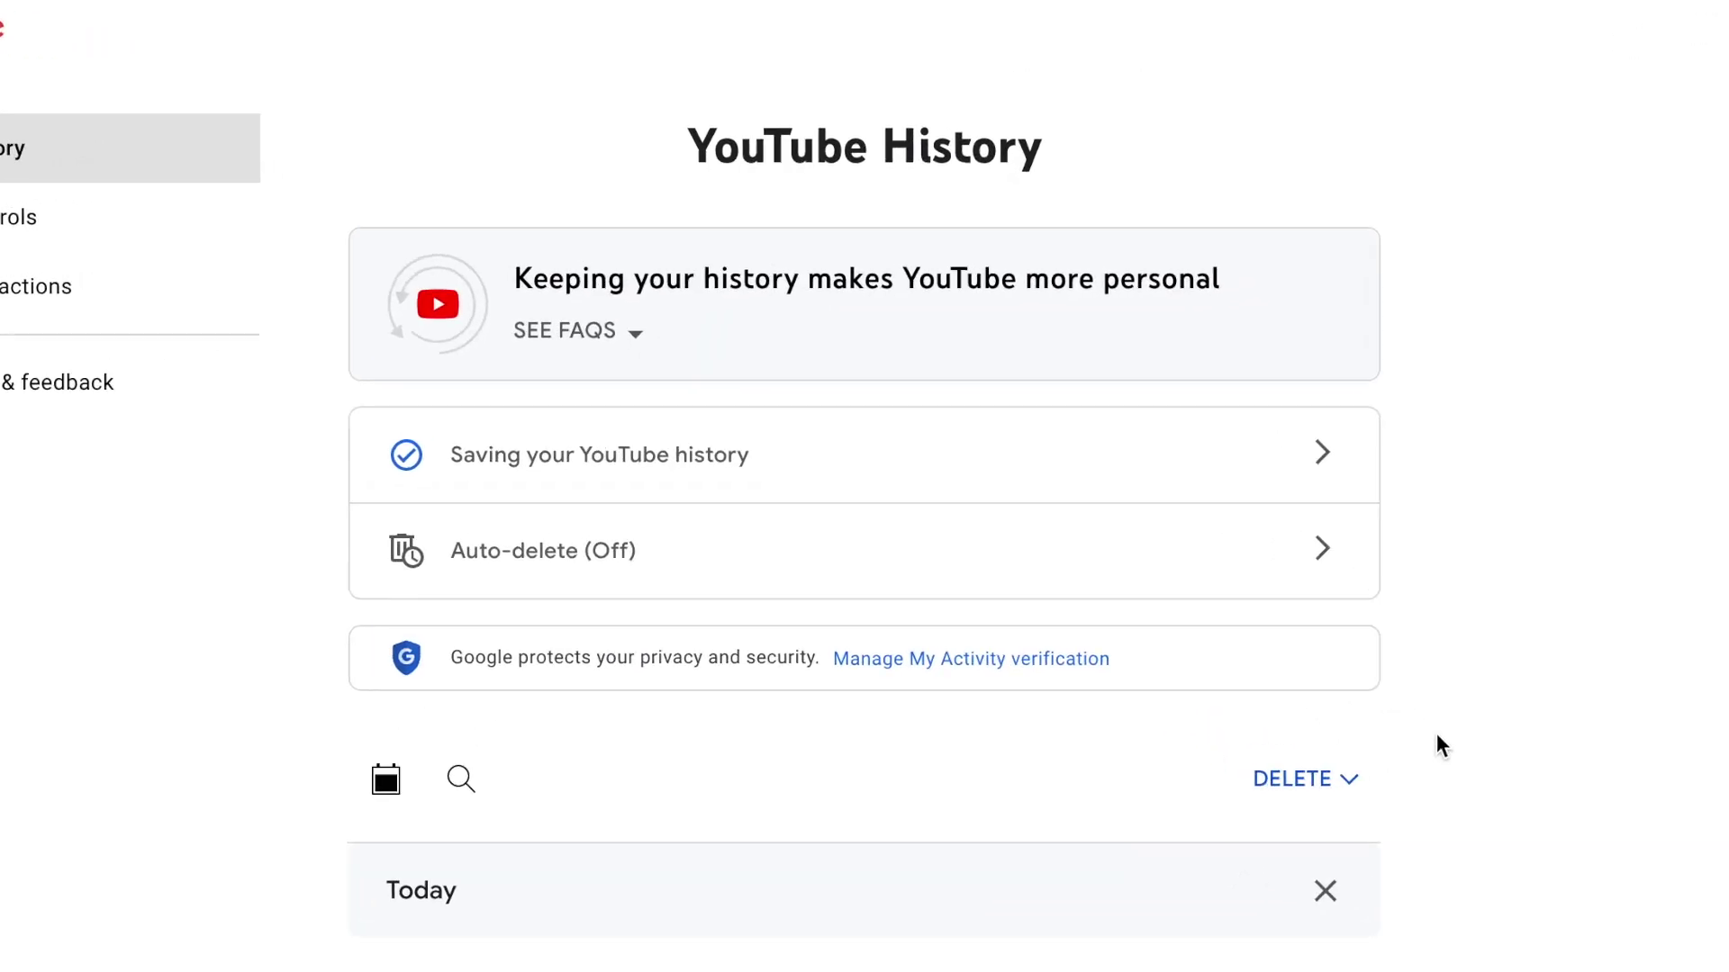
- Remove the 9:23 AM 'How to Delete Your TikTok Account' entry under Today, then show the delete options
{"action": "scroll", "coordinate": [1437, 737], "scroll_direction": "down", "scroll_amount": 5}
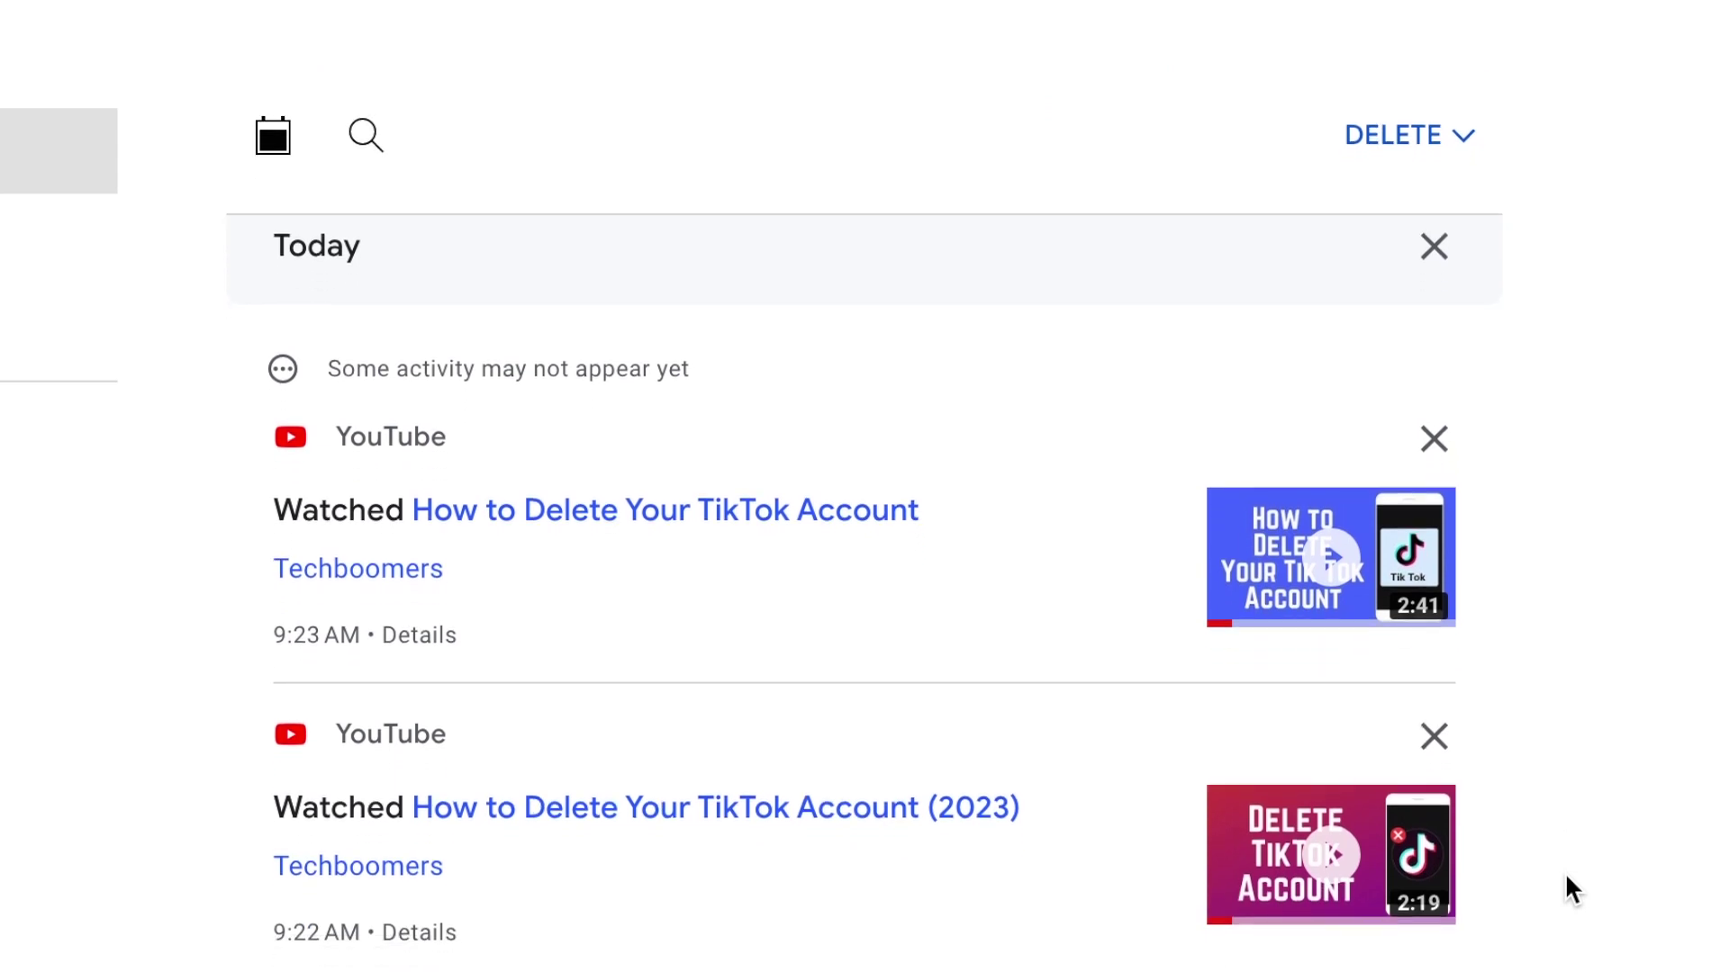
{"action": "left_click", "coordinate": [1433, 439]}
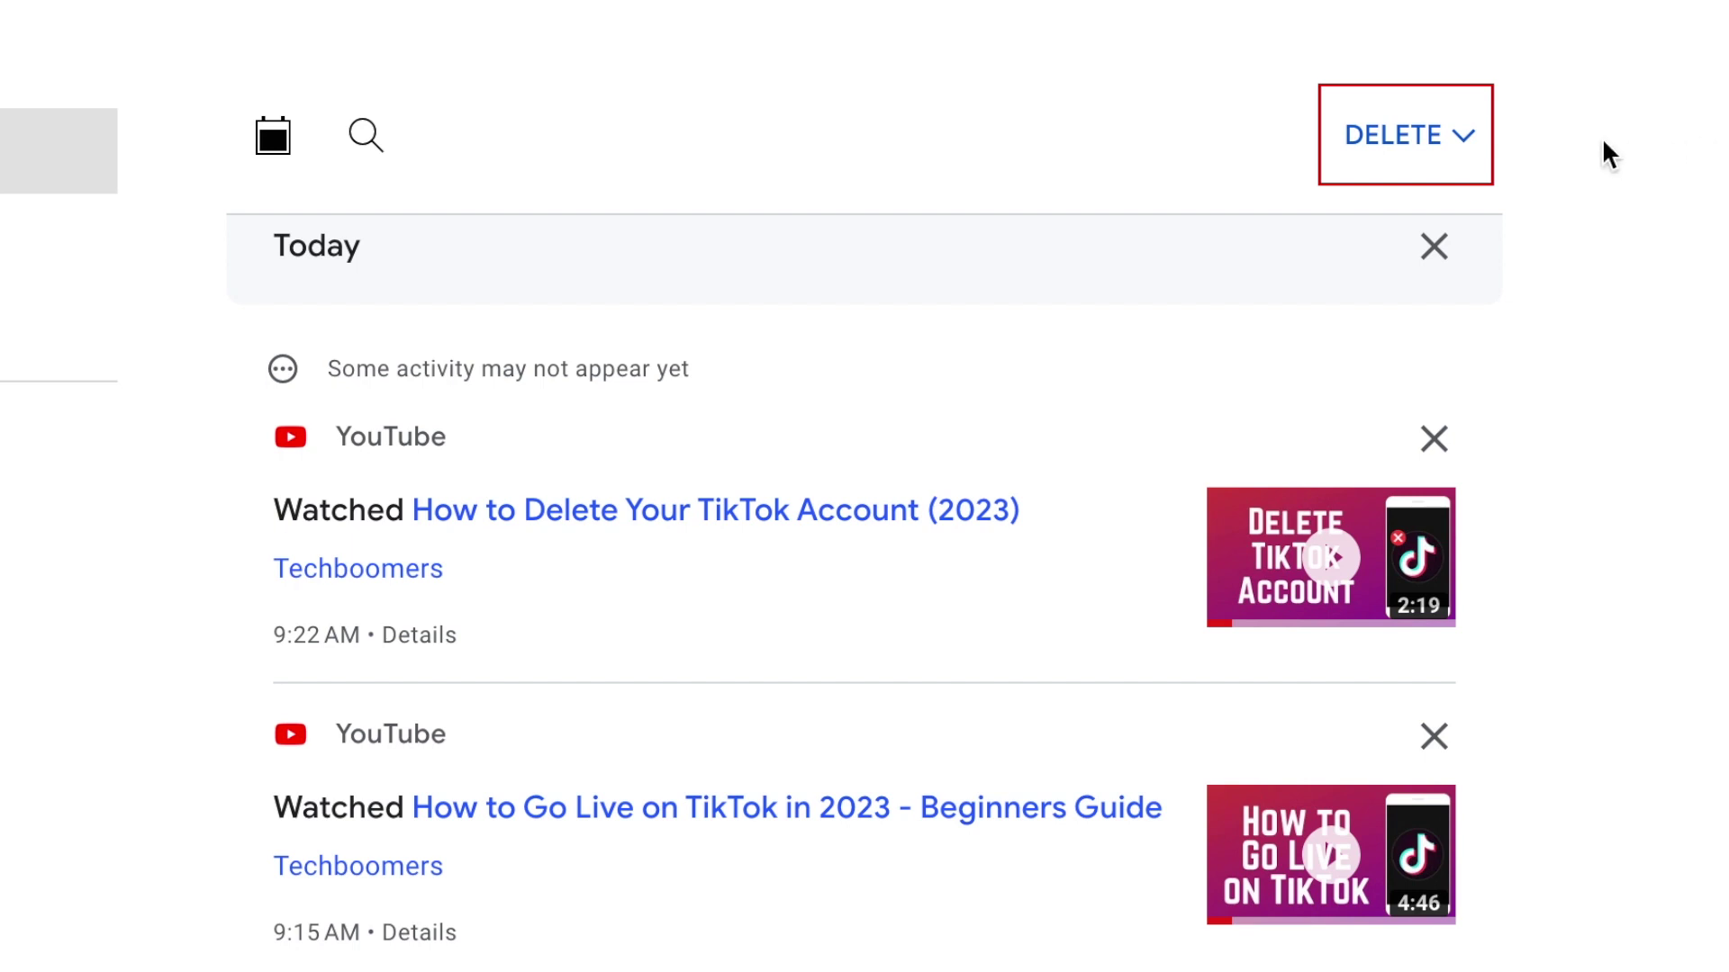
{"action": "left_click", "coordinate": [1477, 146]}
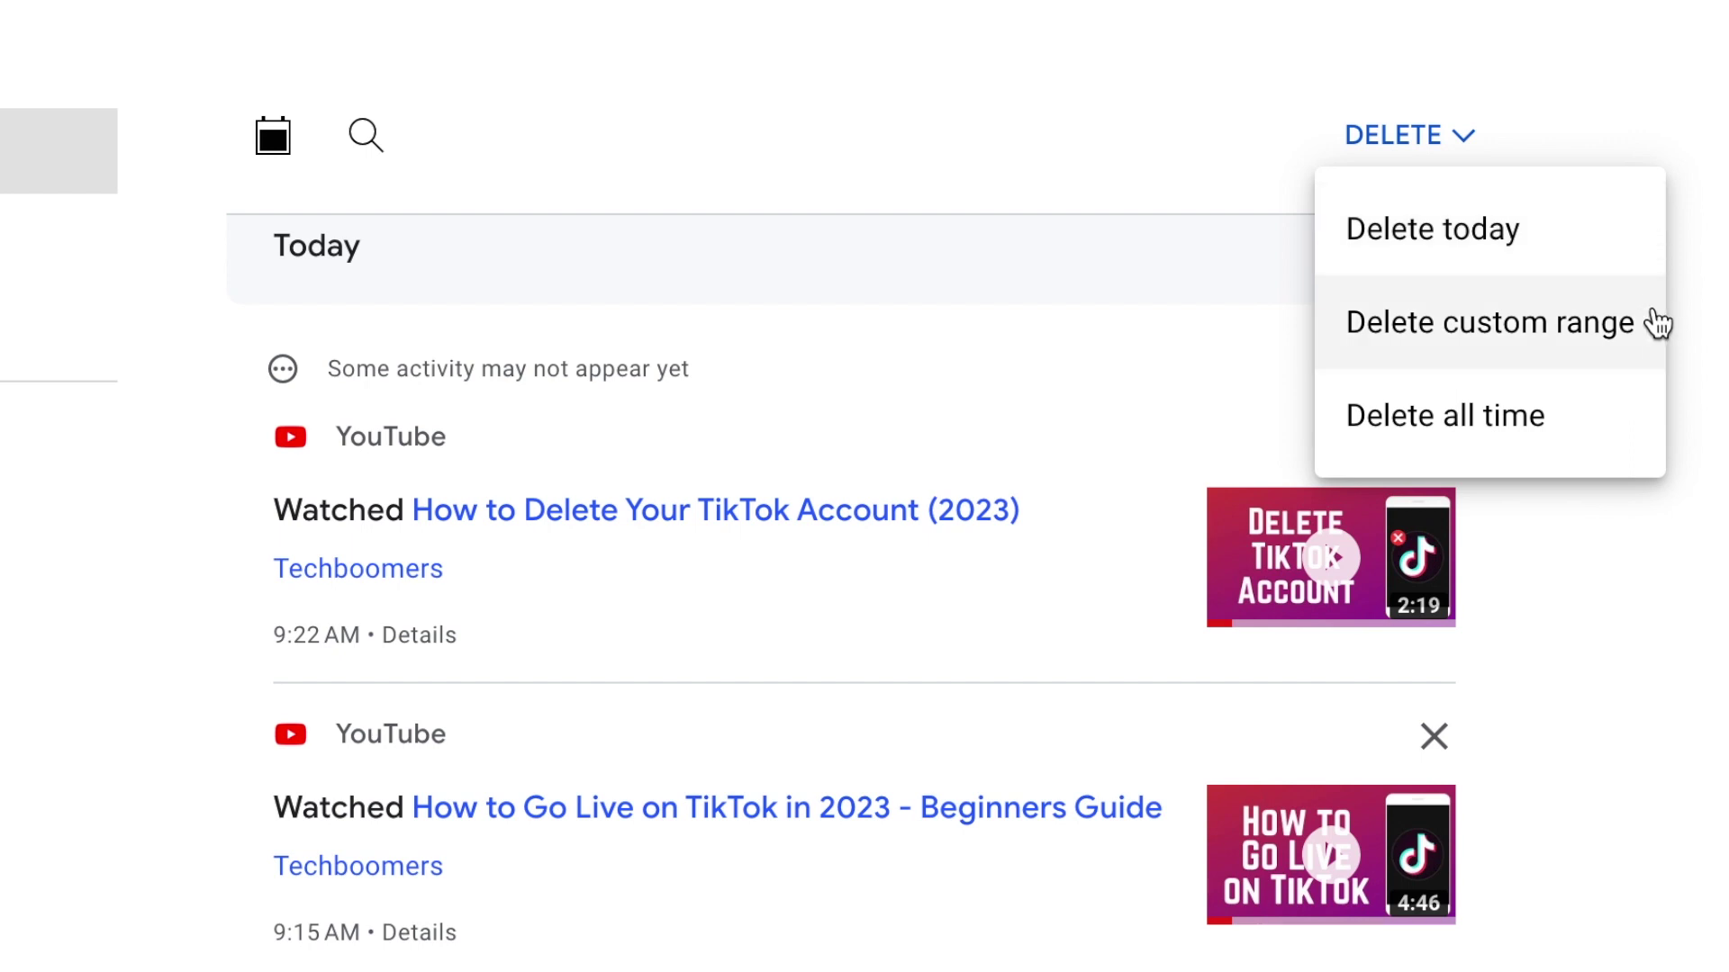
- Delete all activity from 03/28/2023 to 03/30/2023 as a custom range
{"action": "left_click", "coordinate": [1657, 344]}
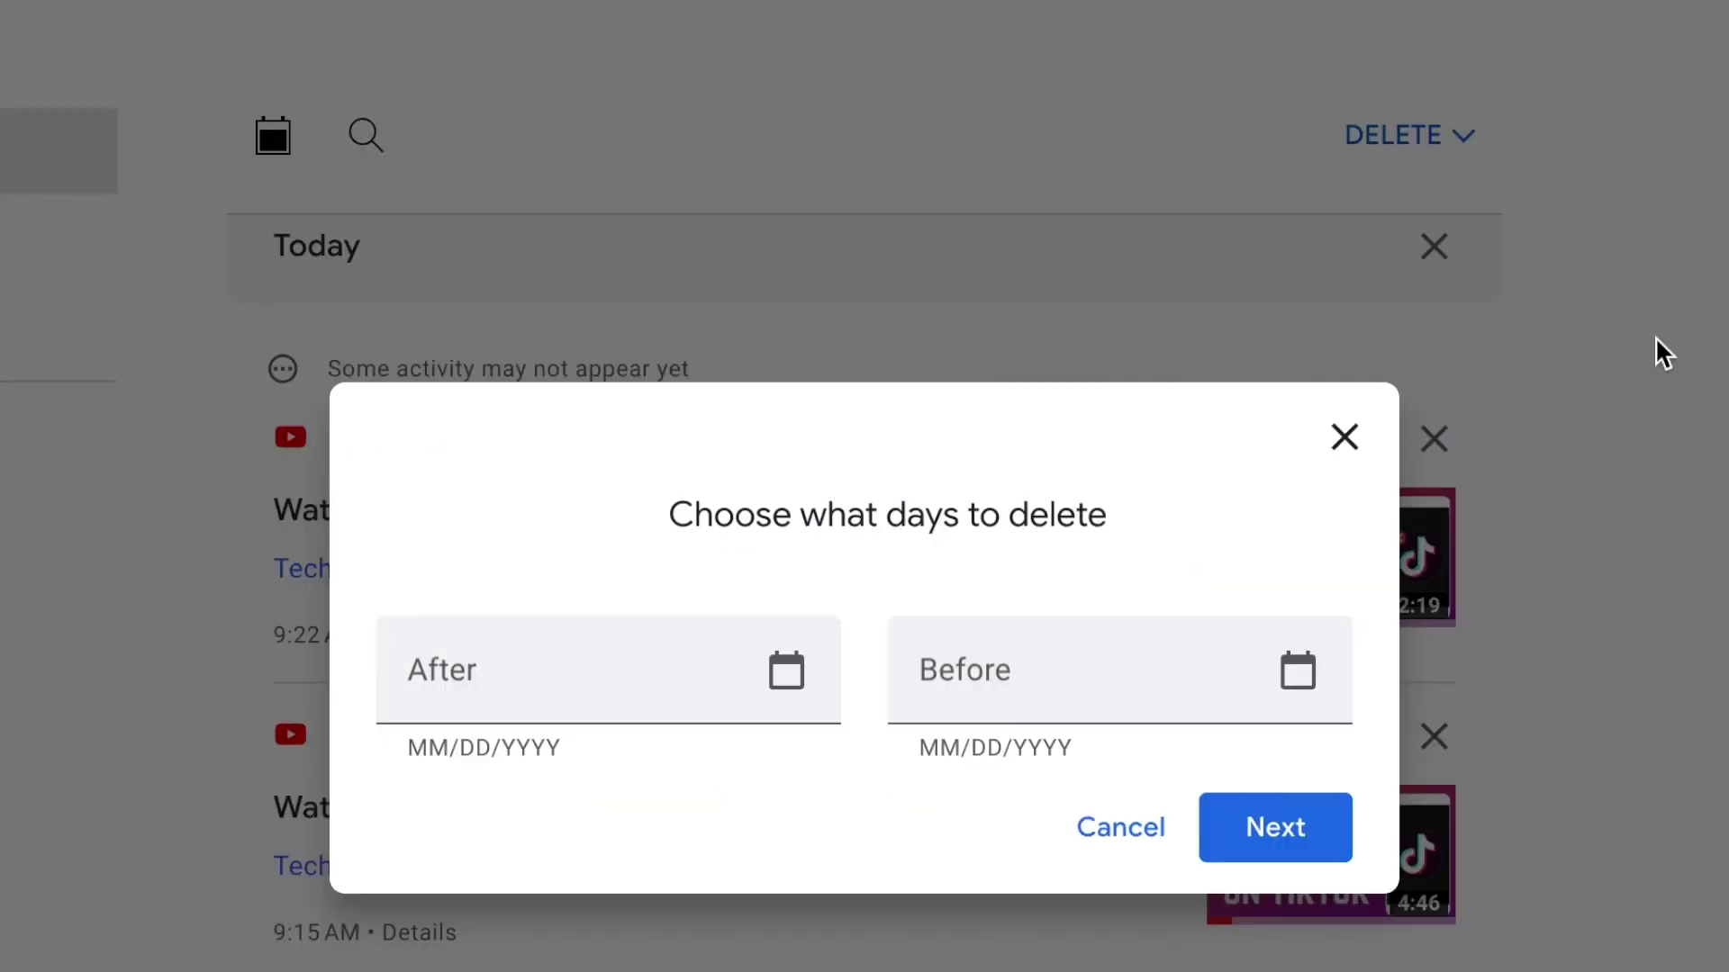
{"action": "left_click", "coordinate": [788, 682]}
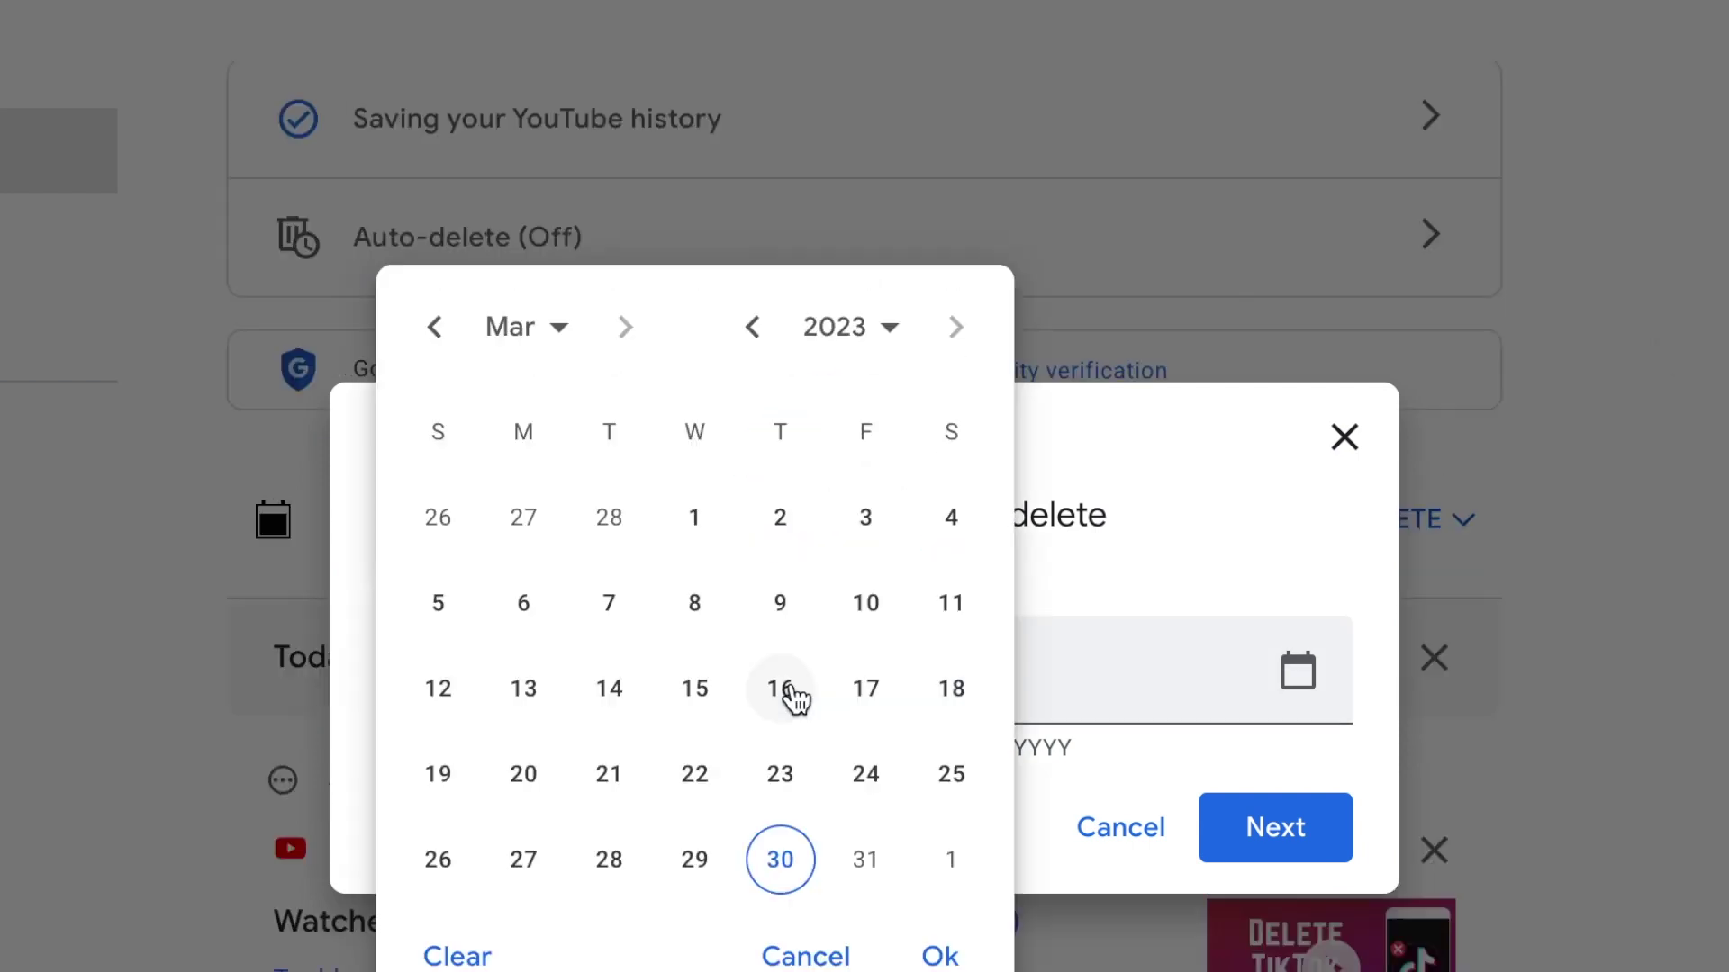
{"action": "left_click", "coordinate": [609, 859]}
{"action": "left_click", "coordinate": [938, 957]}
{"action": "left_click", "coordinate": [1298, 671]}
{"action": "left_click", "coordinate": [1293, 858]}
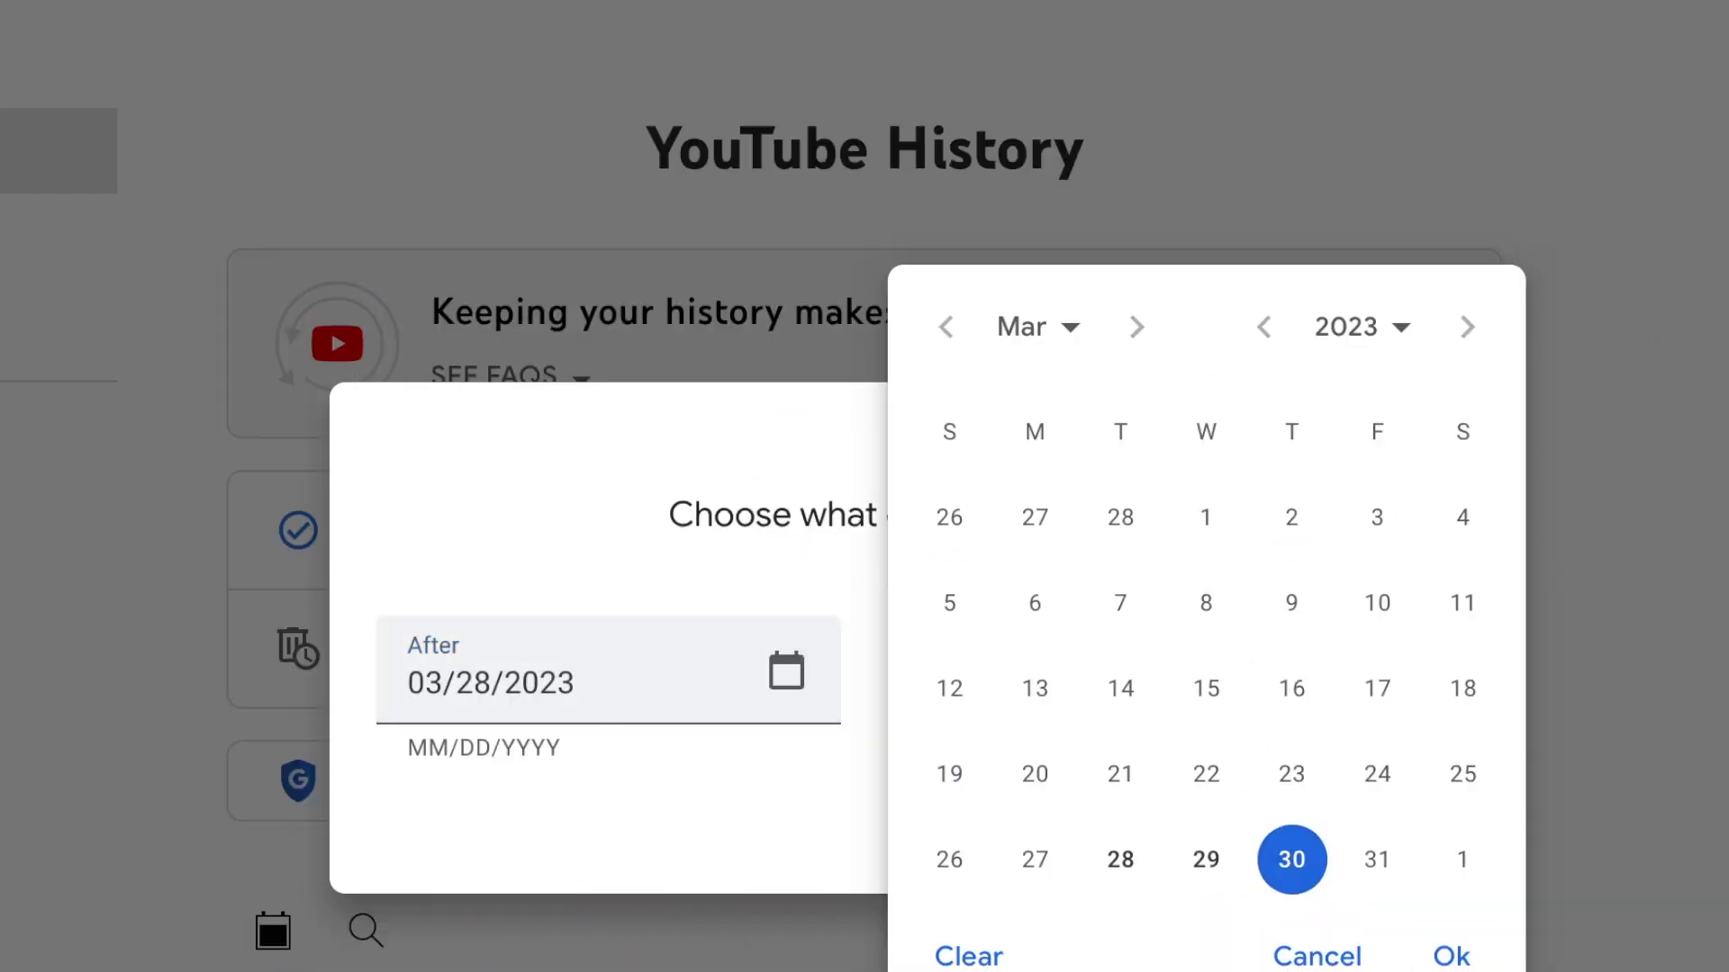
{"action": "left_click", "coordinate": [1451, 954]}
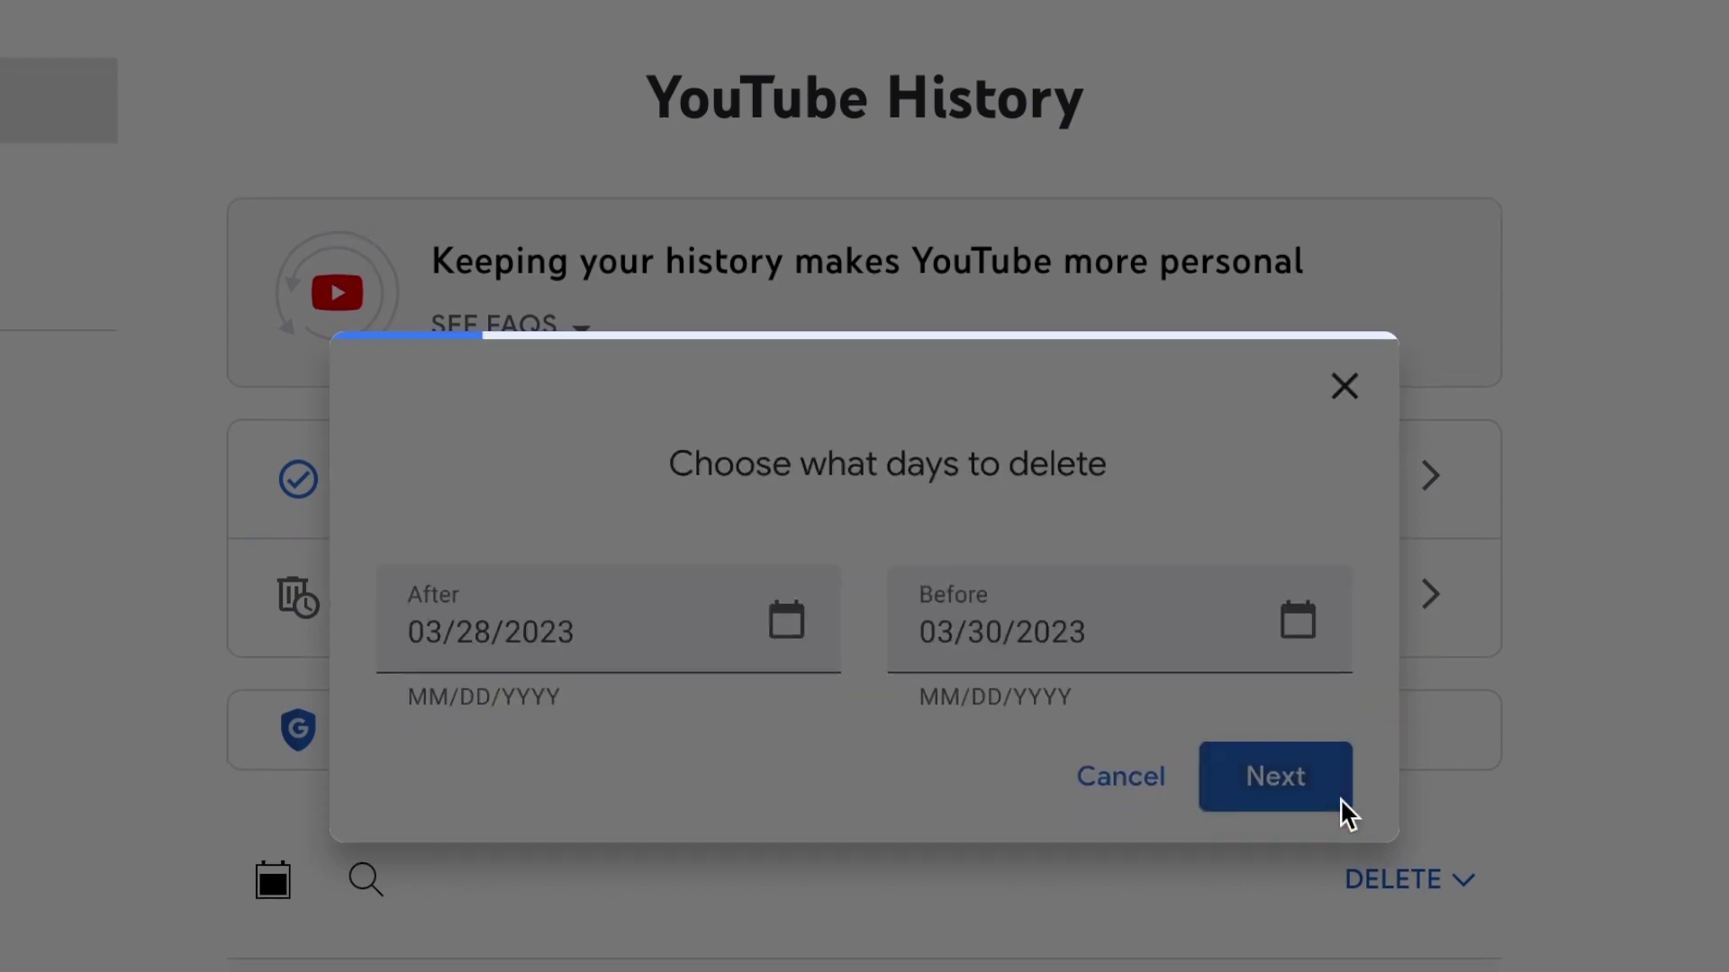
{"action": "left_click", "coordinate": [1346, 863]}
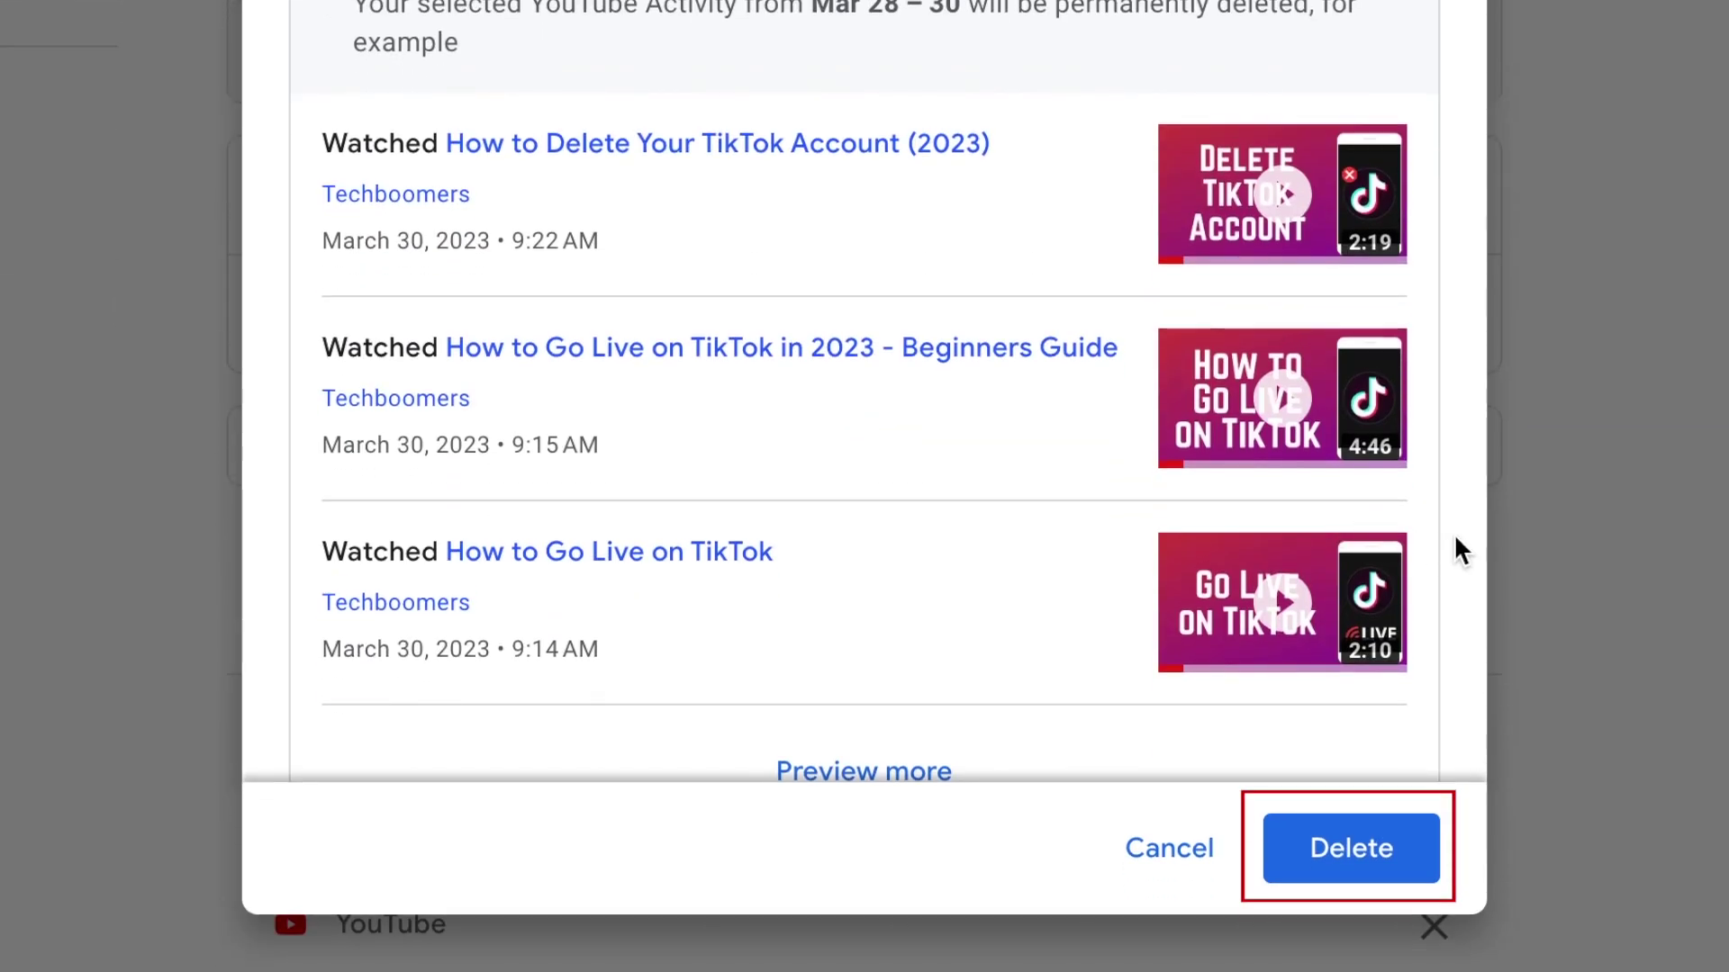
{"action": "left_click", "coordinate": [1419, 872]}
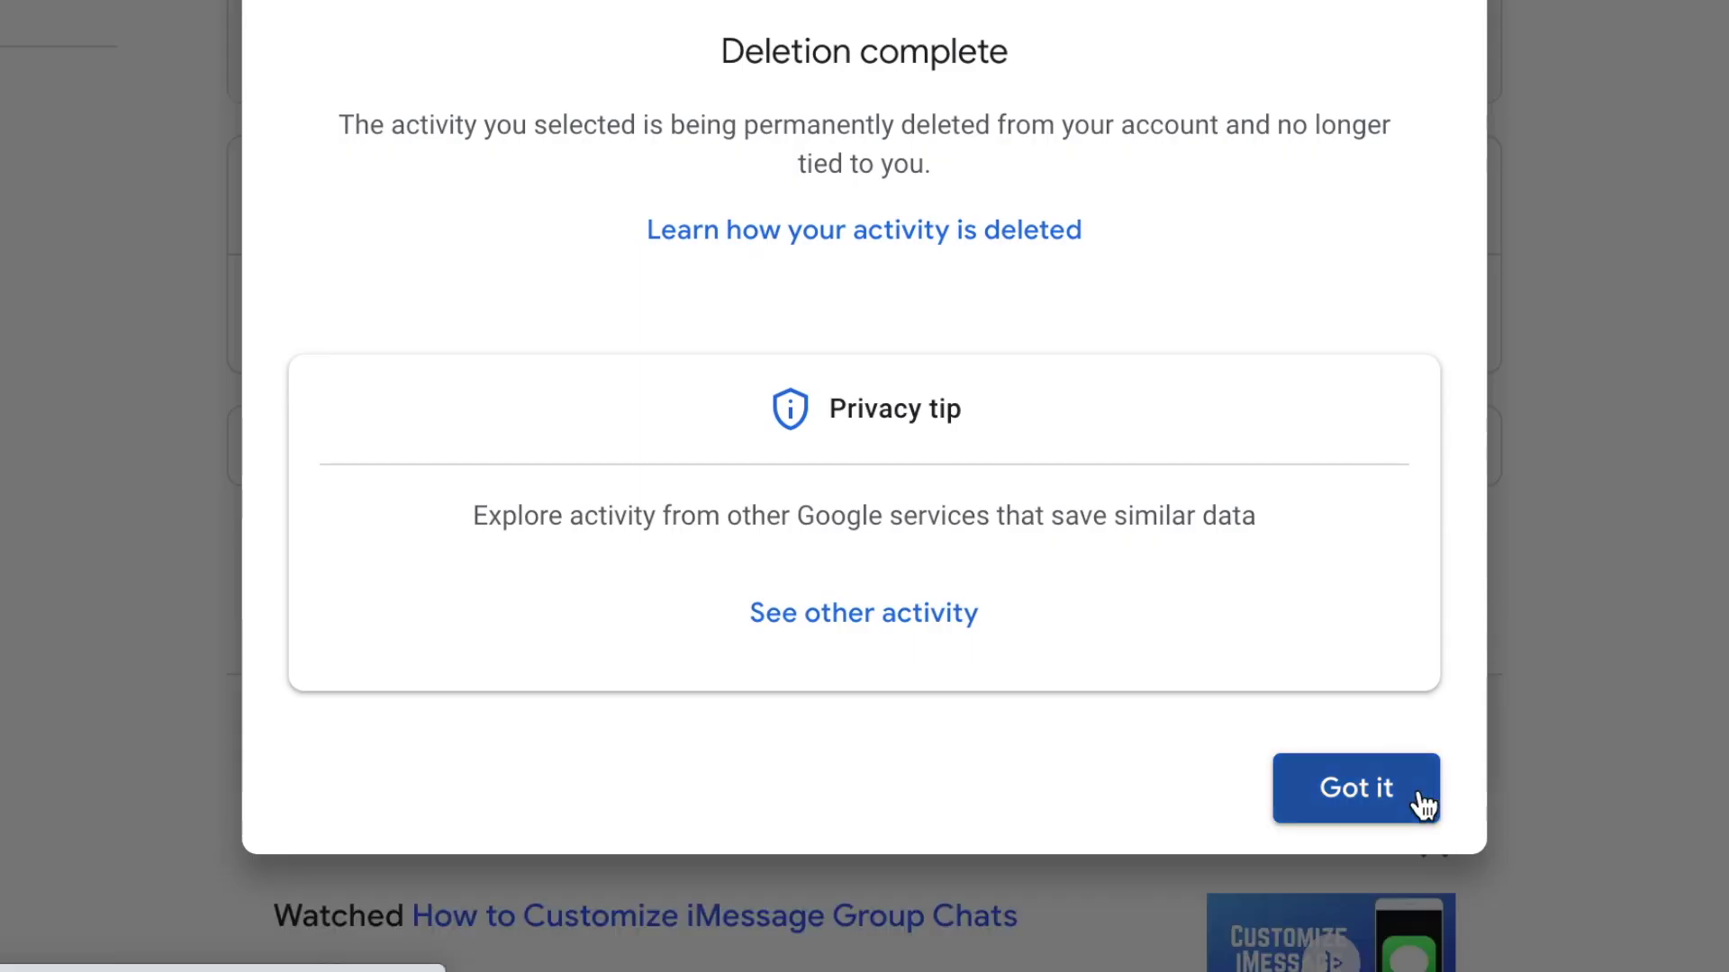
{"action": "left_click", "coordinate": [1420, 803]}
{"action": "scroll", "coordinate": [1494, 204], "scroll_direction": "down", "scroll_amount": 4}
{"action": "left_click", "coordinate": [1469, 203]}
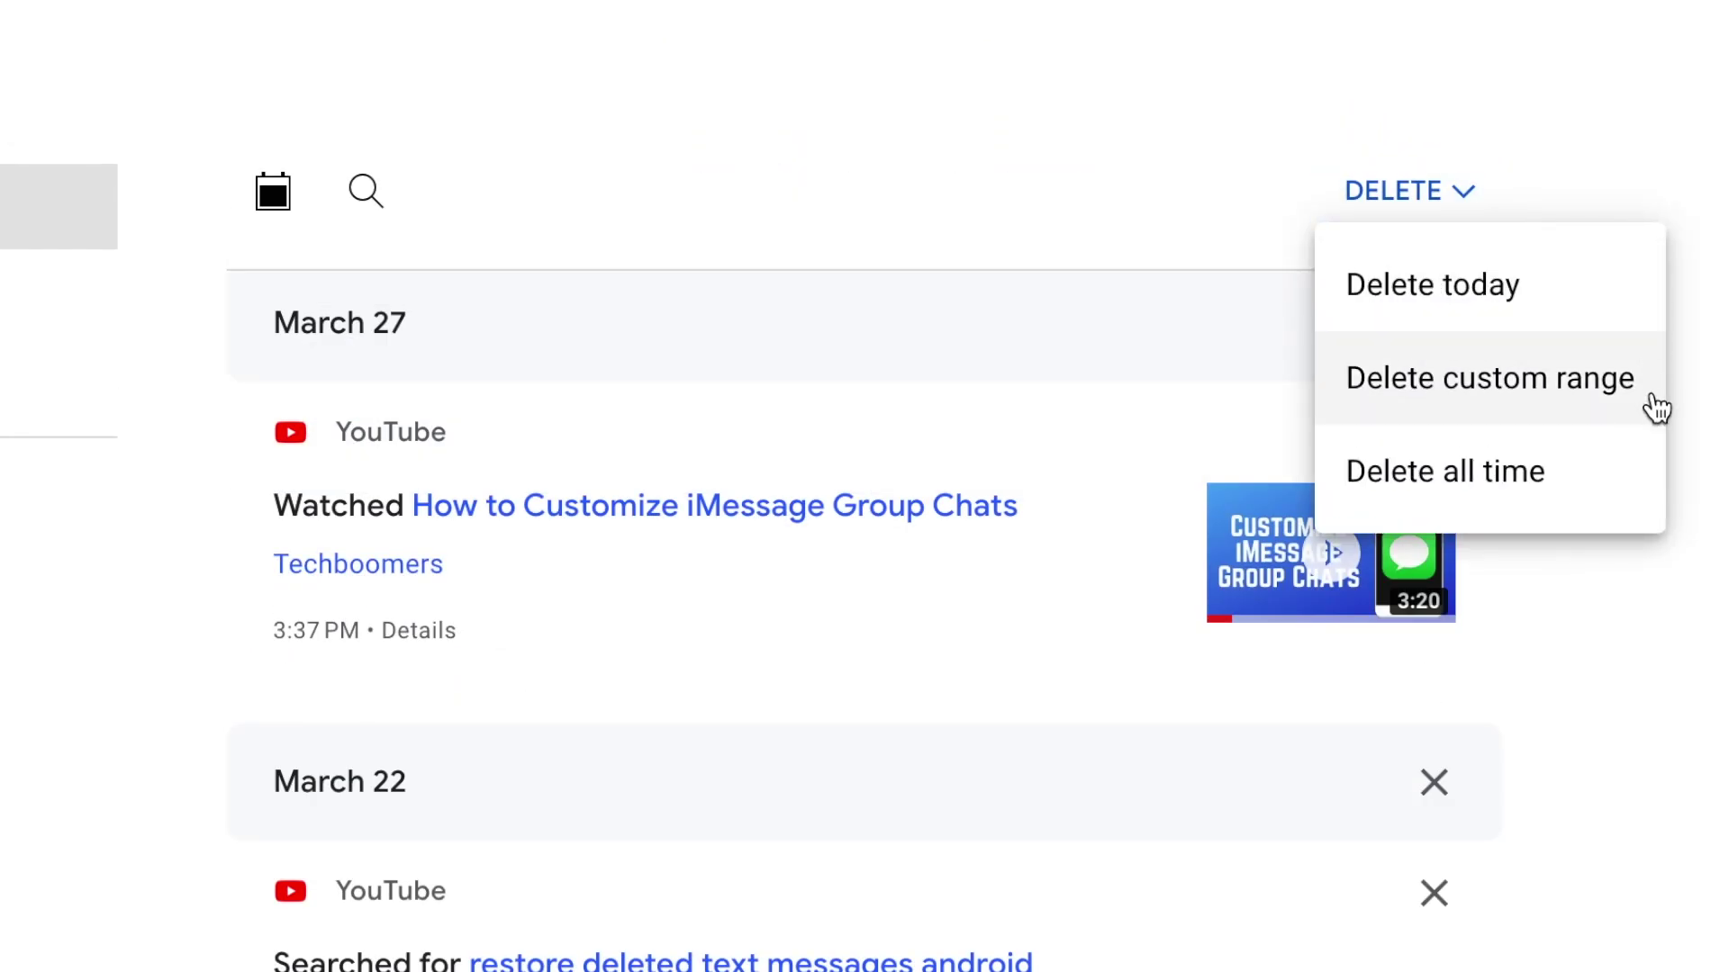
{"action": "left_click", "coordinate": [1655, 486]}
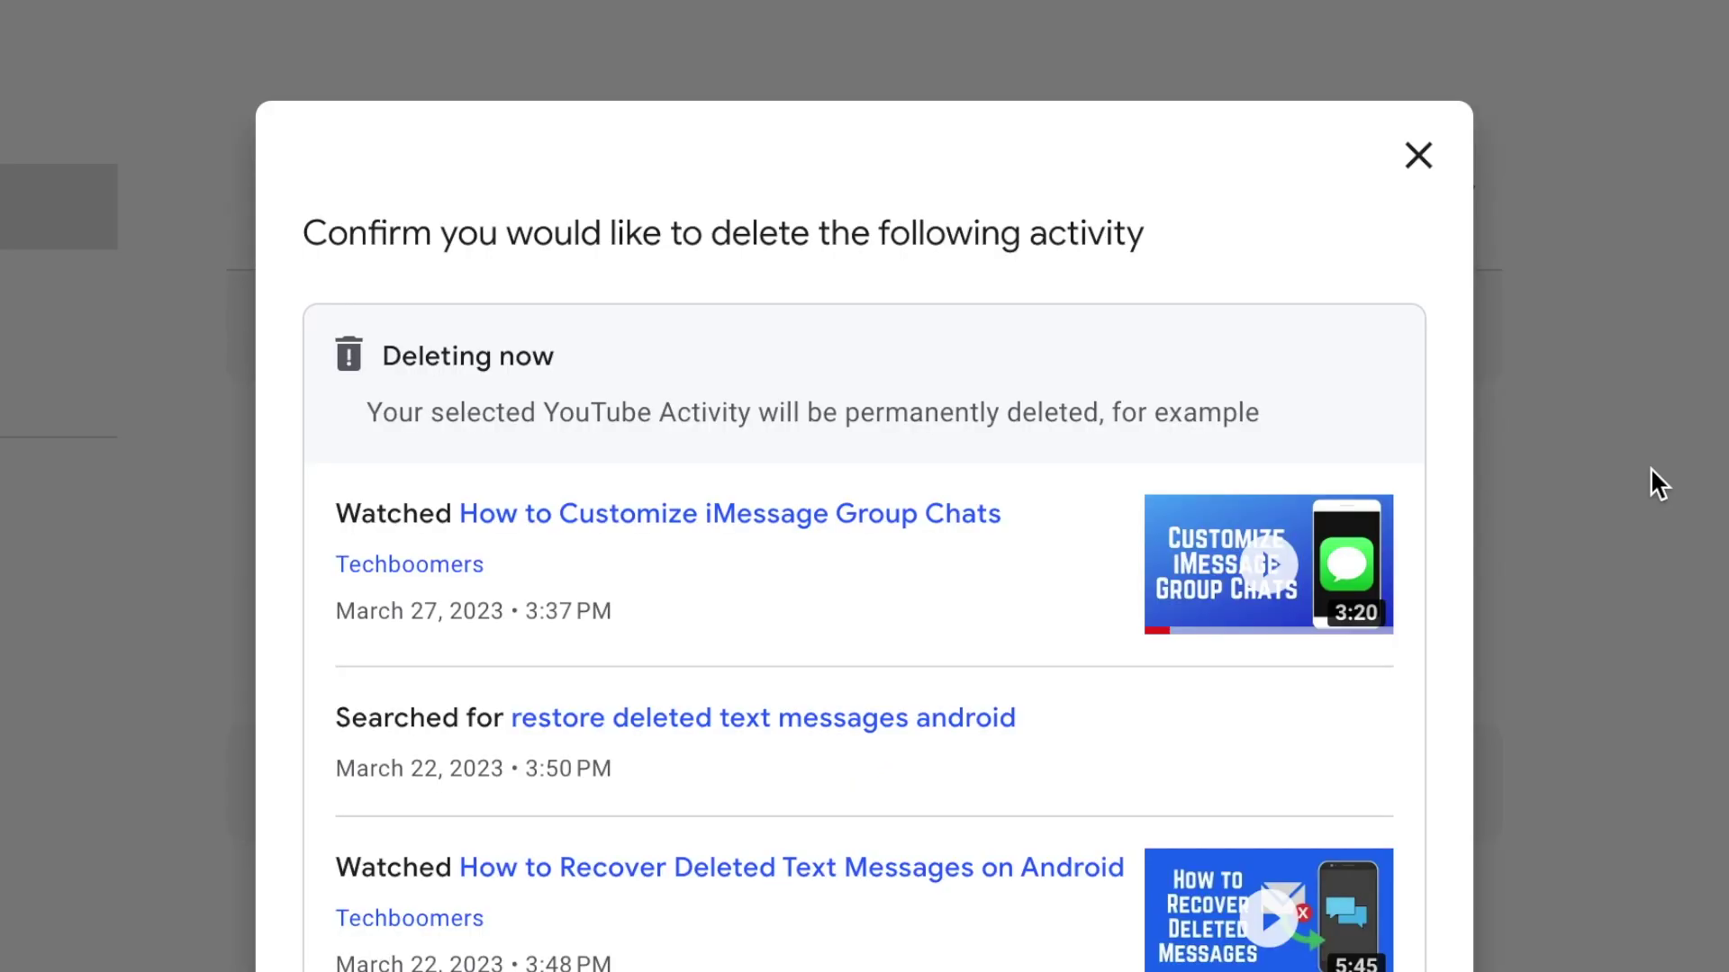
{"action": "scroll", "coordinate": [1397, 706], "scroll_direction": "down", "scroll_amount": 5}
{"action": "left_click", "coordinate": [870, 706]}
{"action": "scroll", "coordinate": [899, 497], "scroll_direction": "down", "scroll_amount": 10}
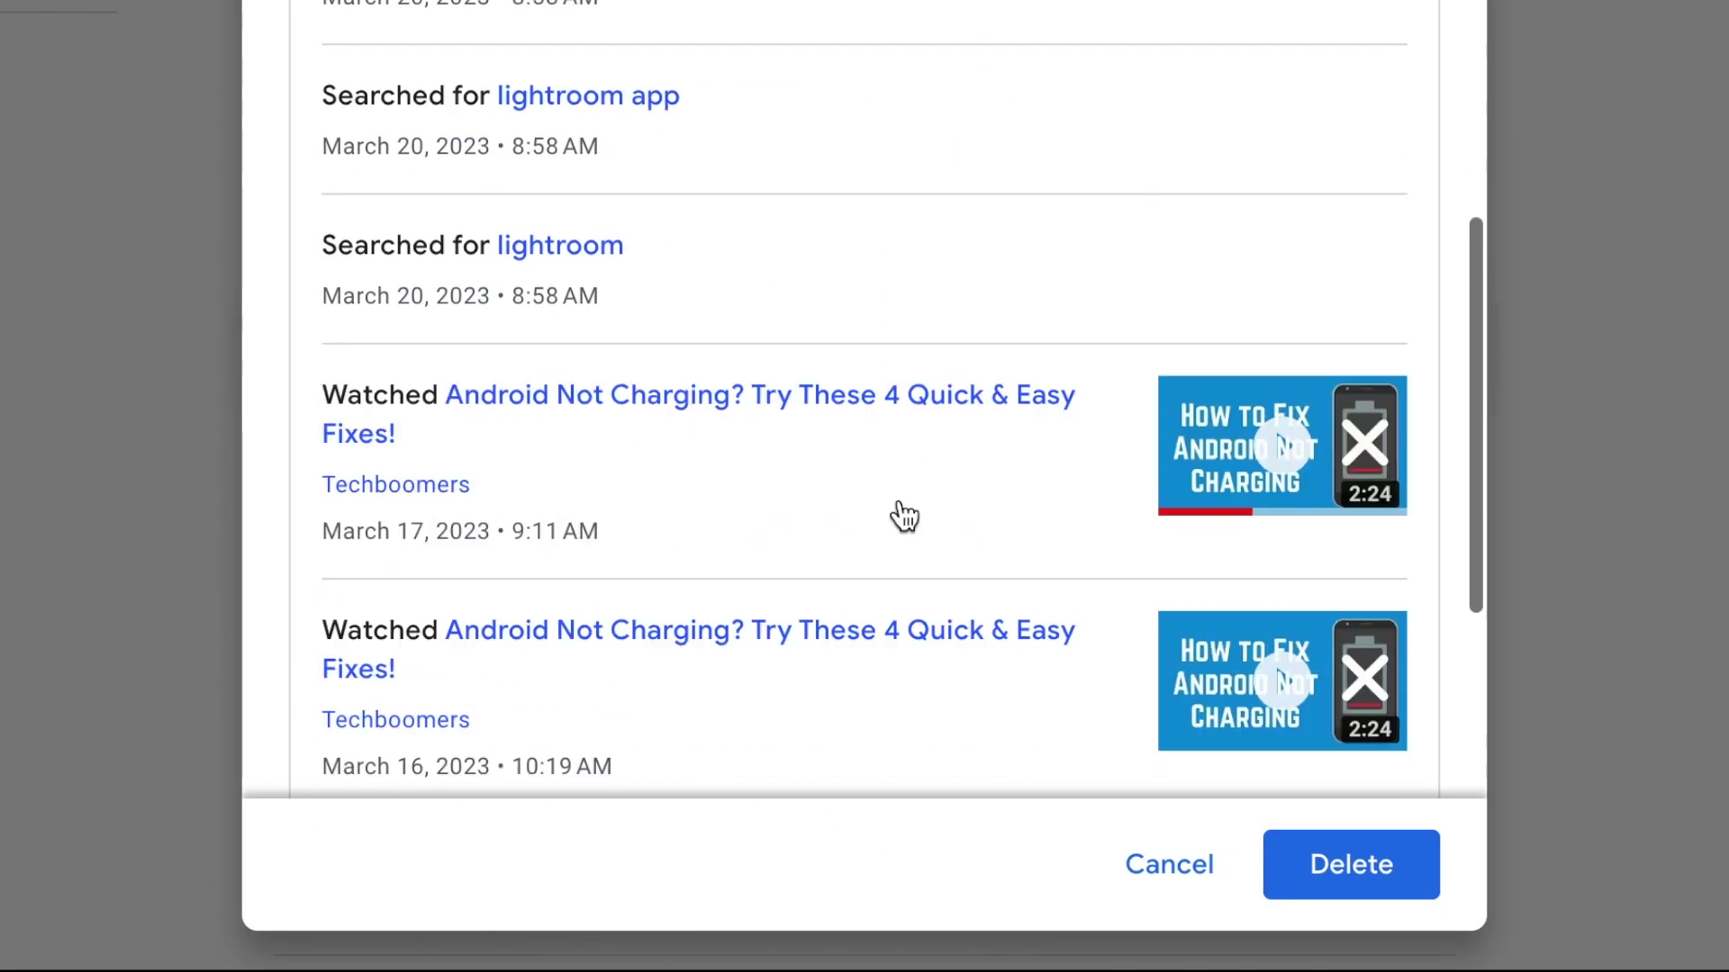
{"action": "scroll", "coordinate": [898, 497], "scroll_direction": "up", "scroll_amount": 10}
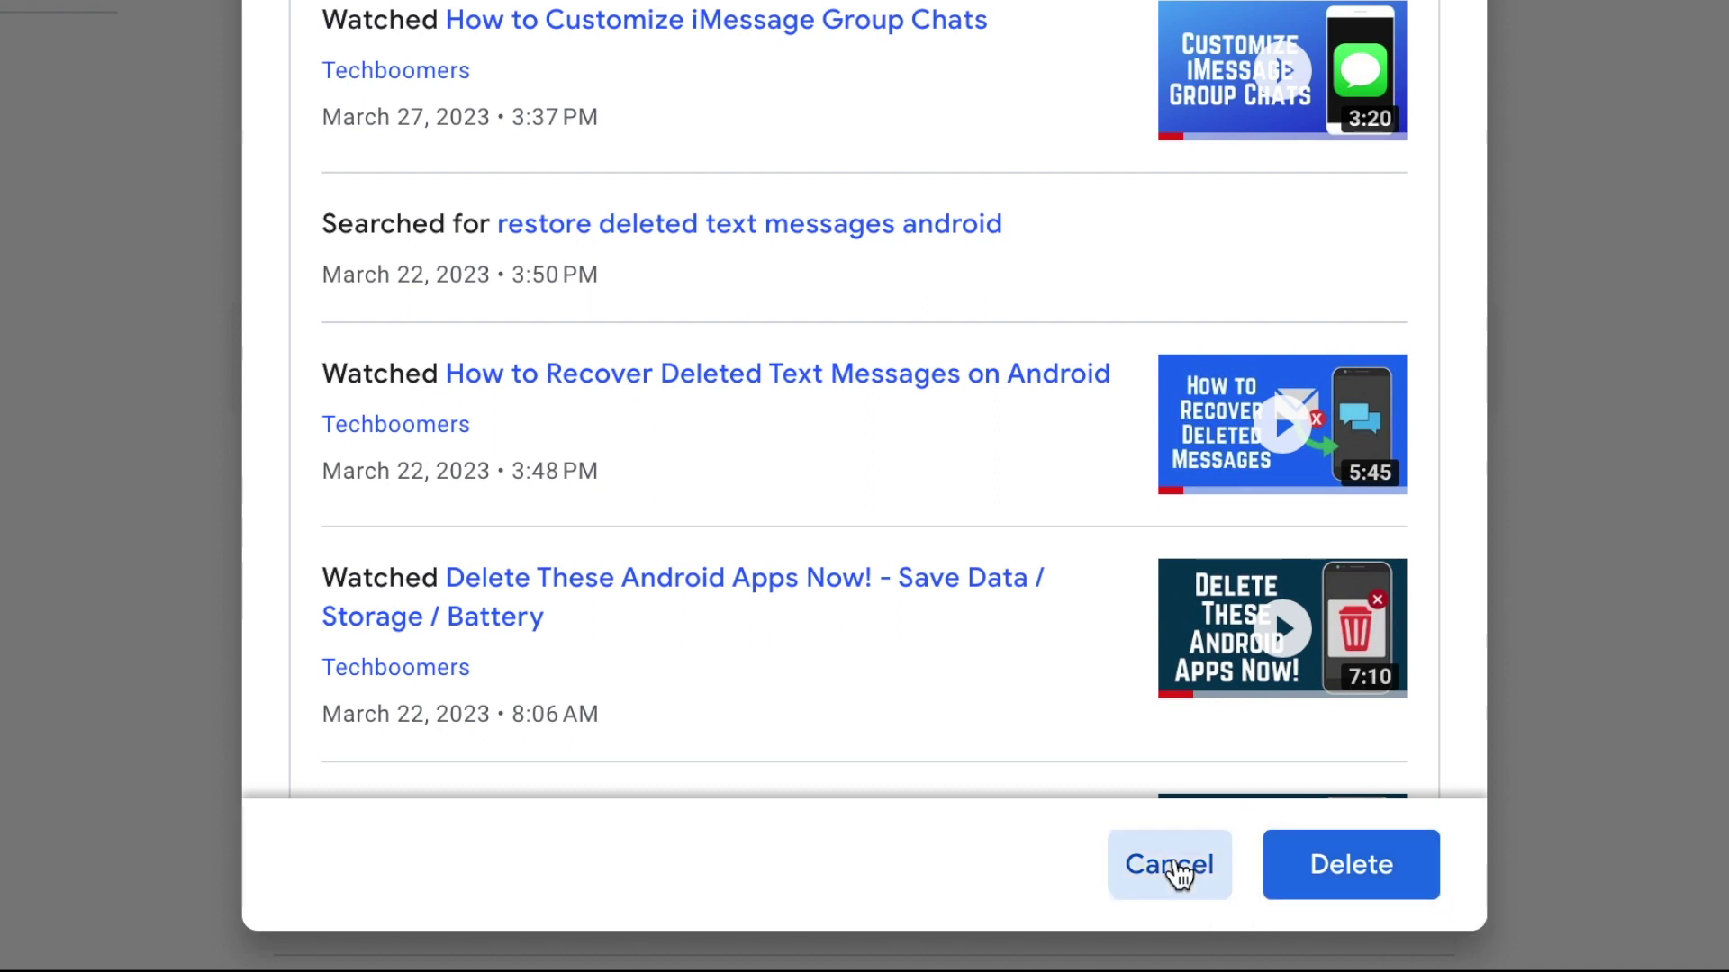
{"action": "left_click", "coordinate": [1157, 840]}
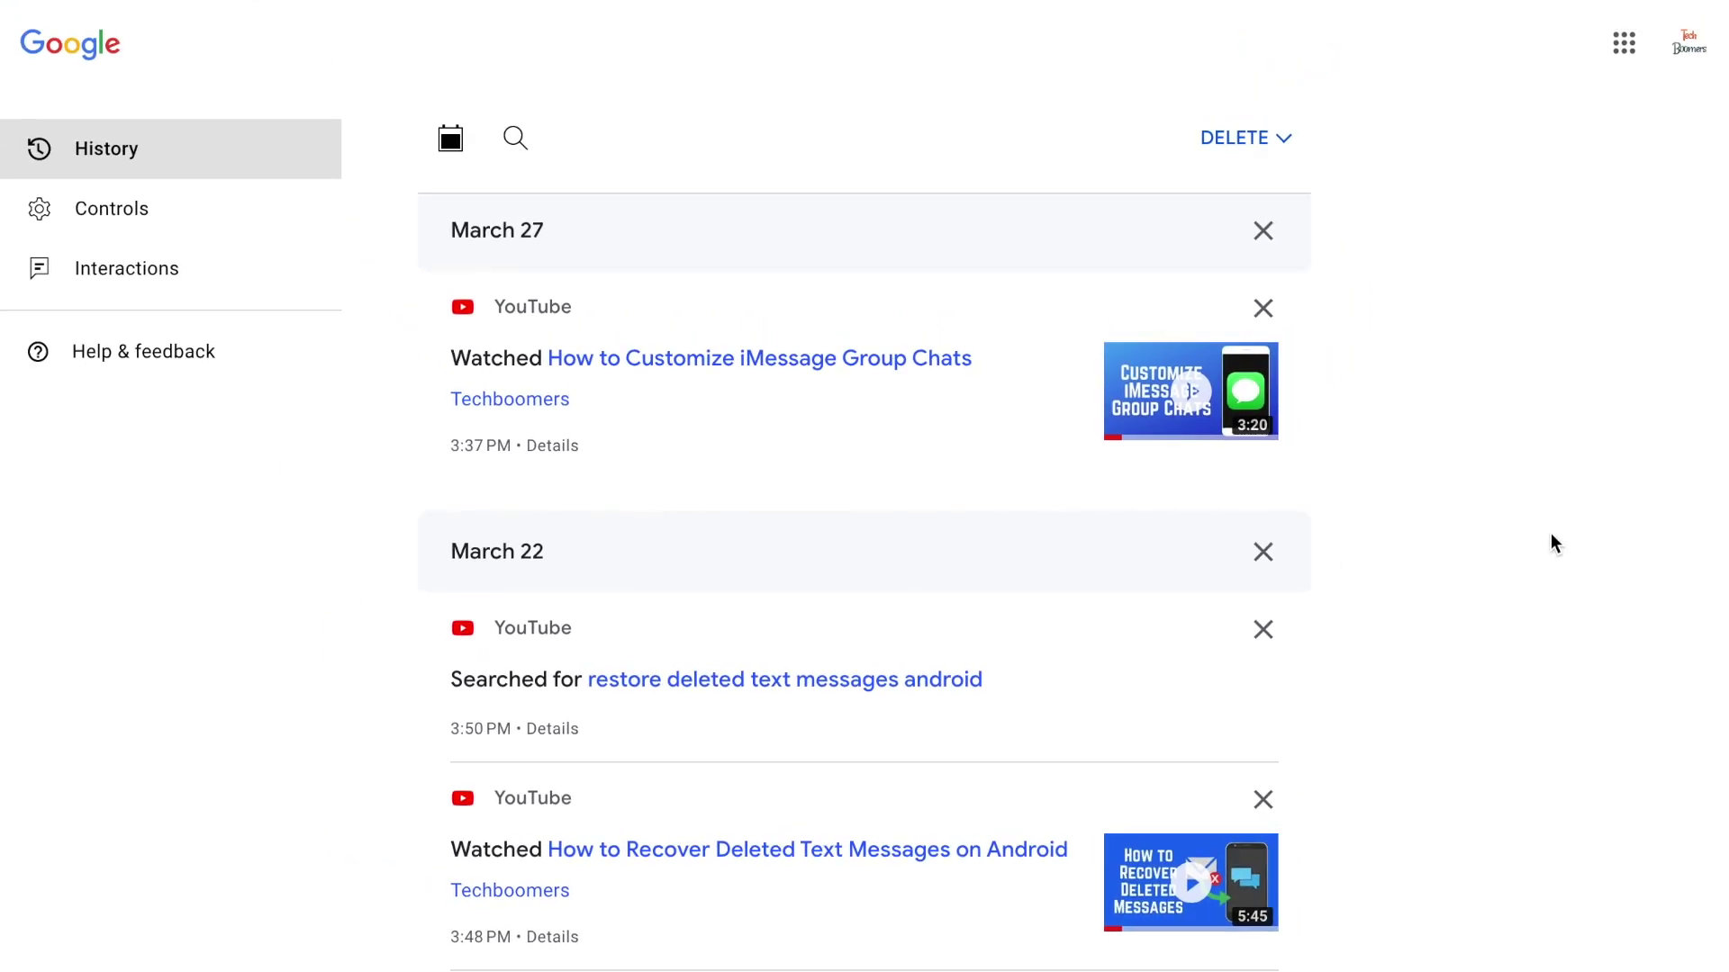
{"action": "scroll", "coordinate": [1550, 535], "scroll_direction": "up", "scroll_amount": 3}
{"action": "scroll", "coordinate": [1551, 534], "scroll_direction": "up", "scroll_amount": 4}
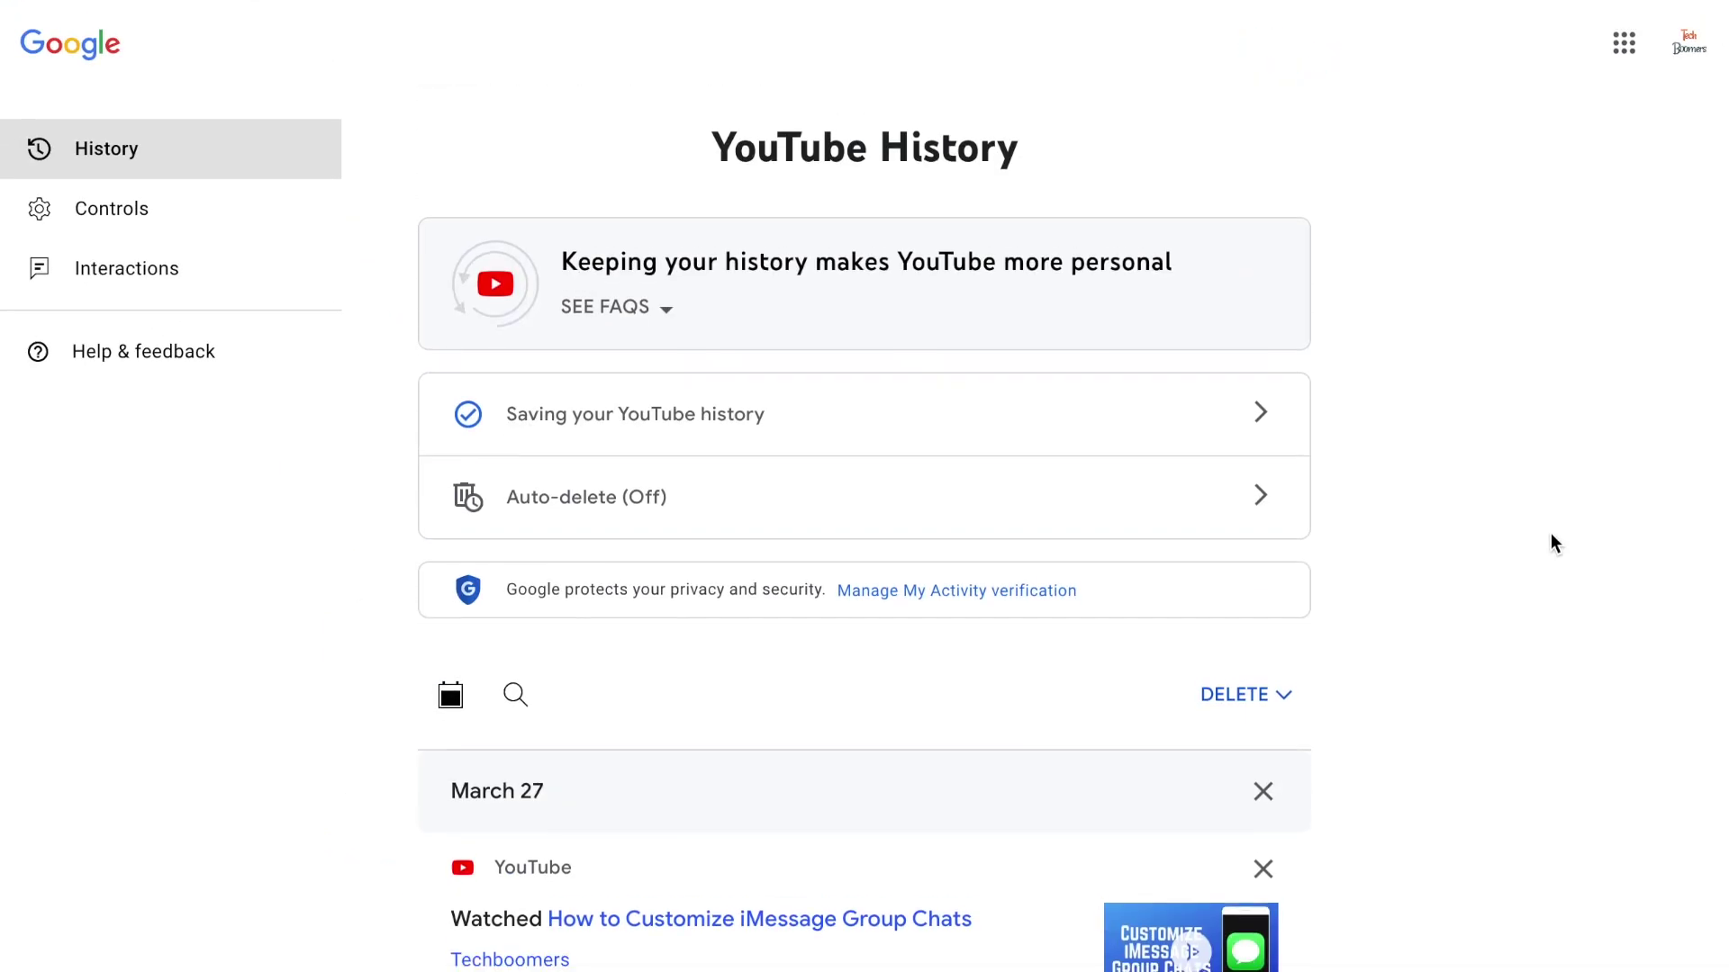